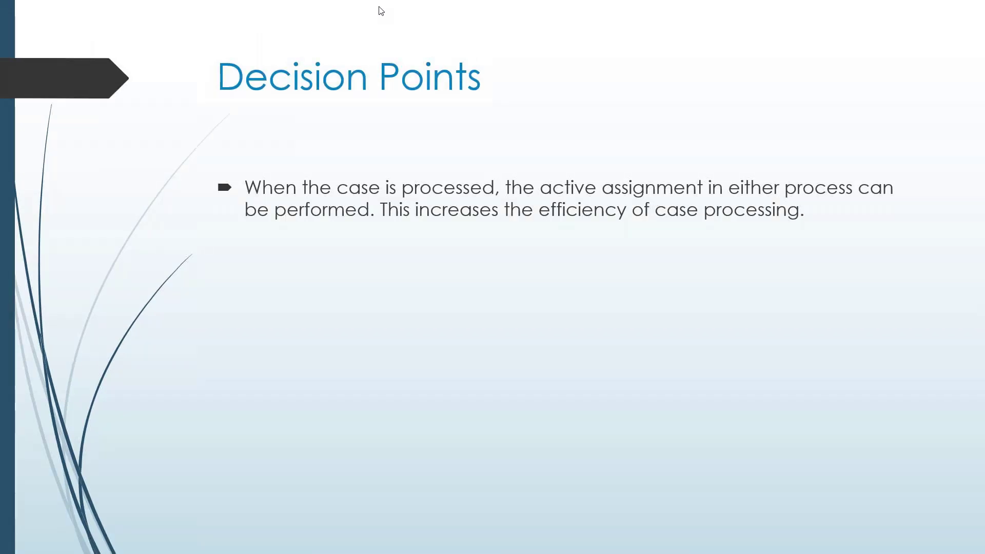
Switch from the slide show to Pega App Studio and open the Collect Candidate Info process flow in the Submission stage.
key("alt+Tab")
key("alt+Tab")
key("alt+Tab")
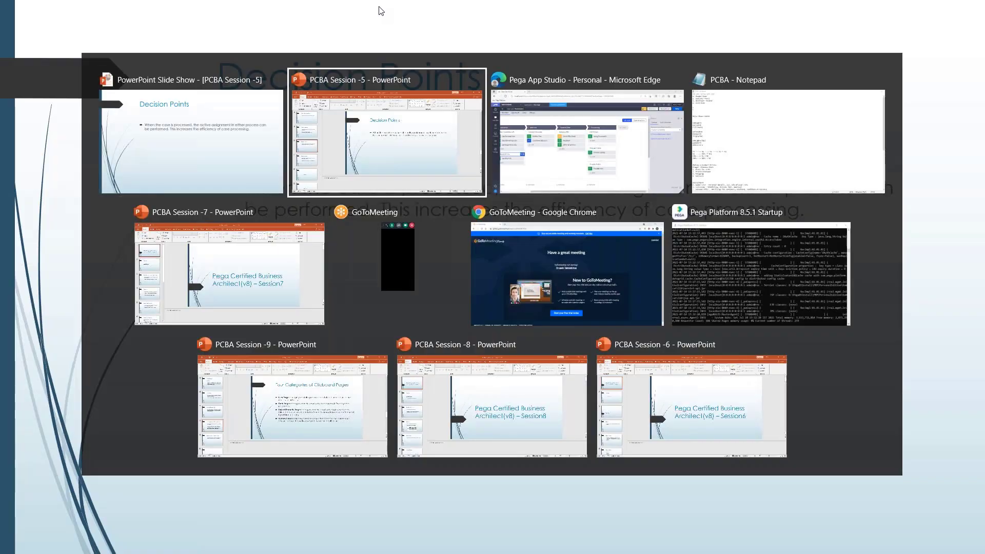
left_click(161, 547)
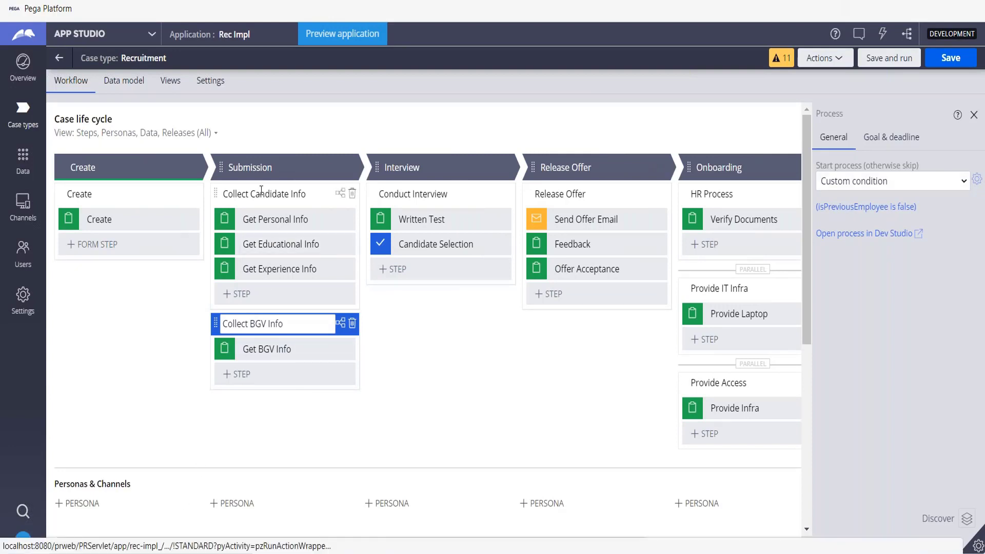
left_click(234, 194)
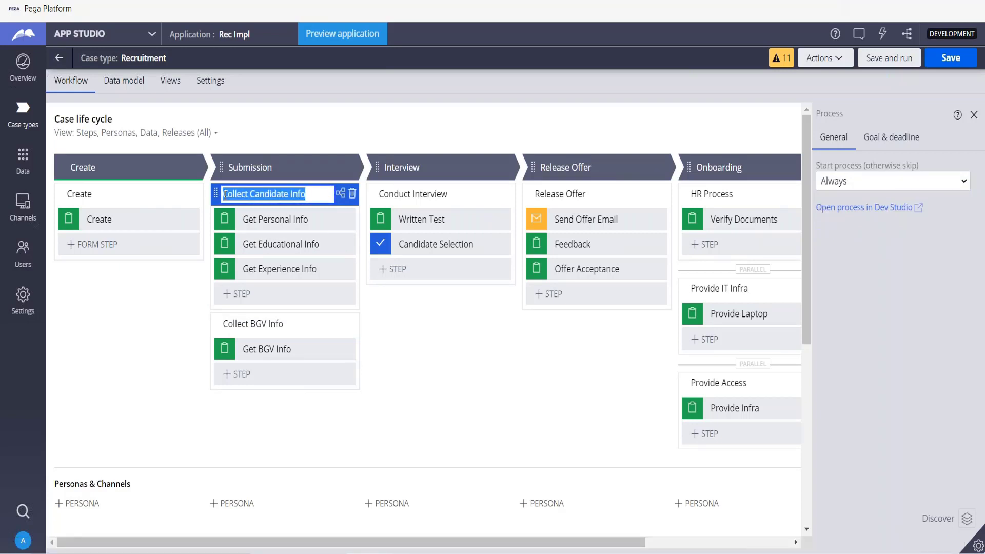
left_click(342, 196)
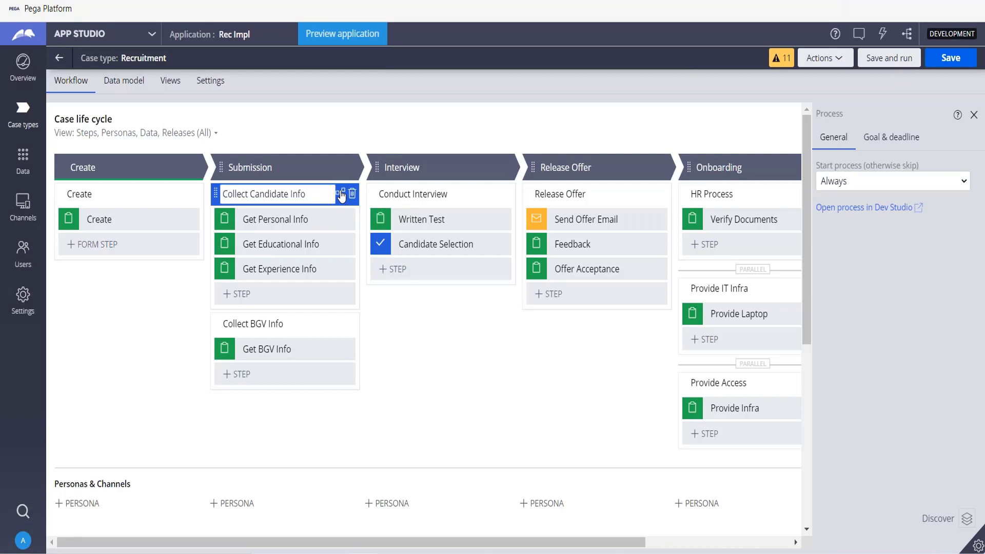
left_click(342, 196)
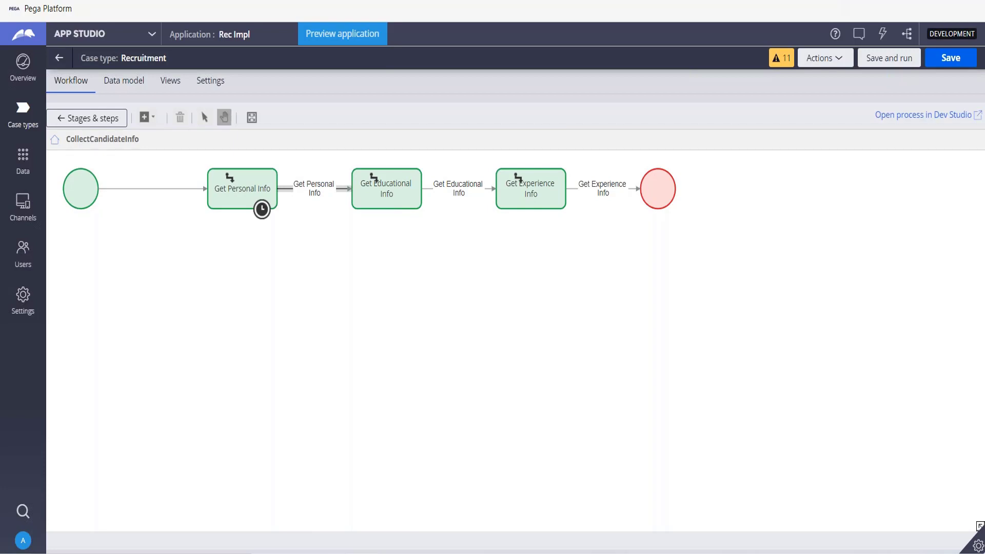
Examine the start point and the Get Personal, Educational and Experience Info assignments in the Collect Candidate Info process flow.
left_click(76, 119)
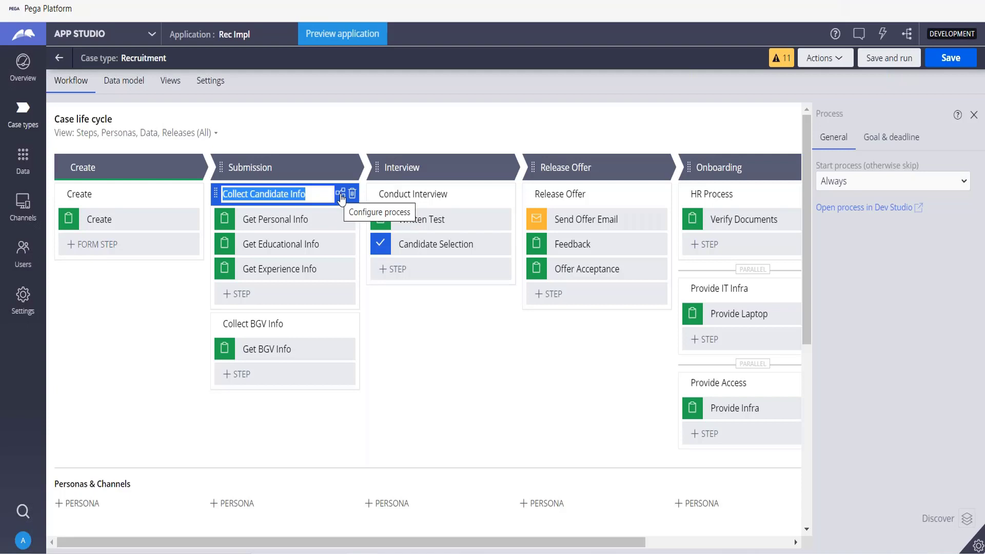
left_click(341, 196)
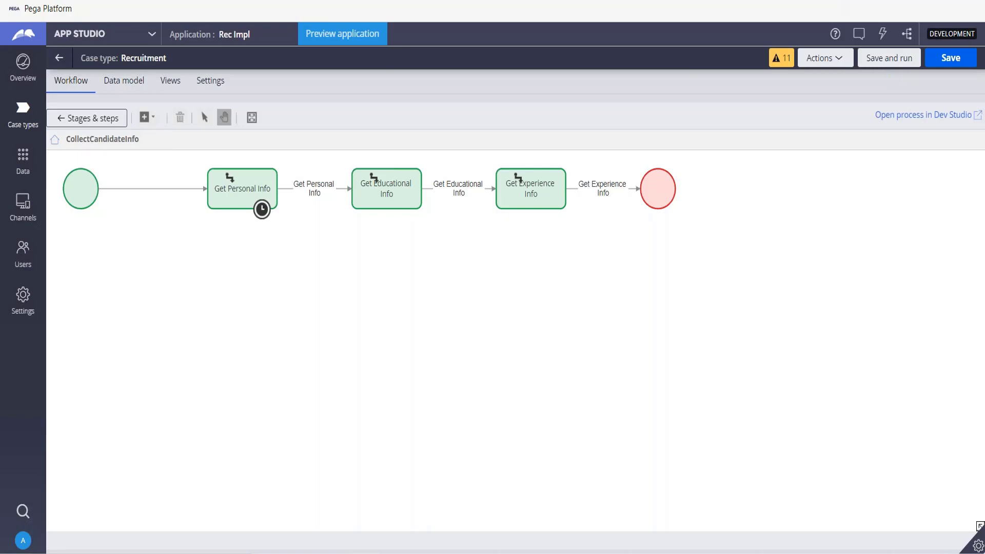
left_click(77, 191)
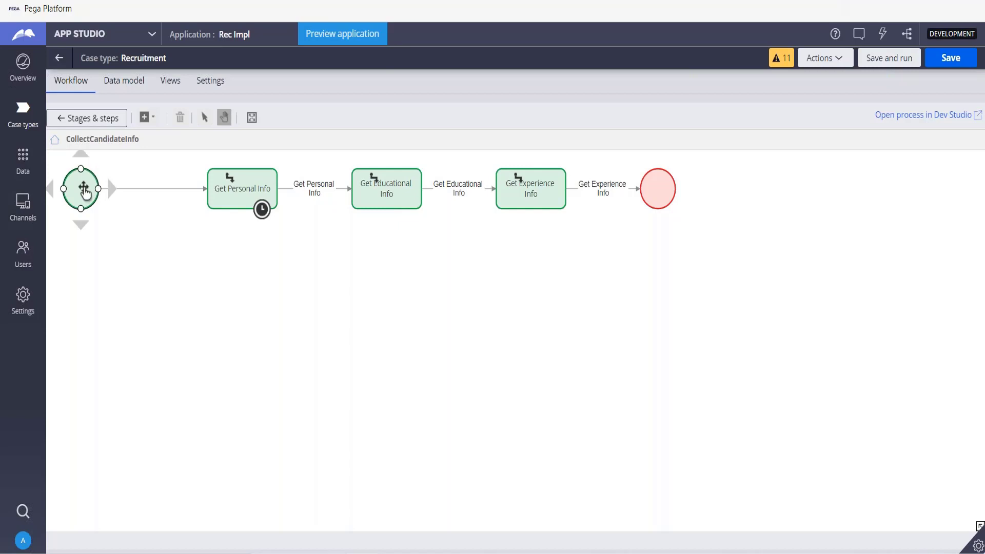
left_click(688, 213)
left_click(266, 184)
left_click(386, 189)
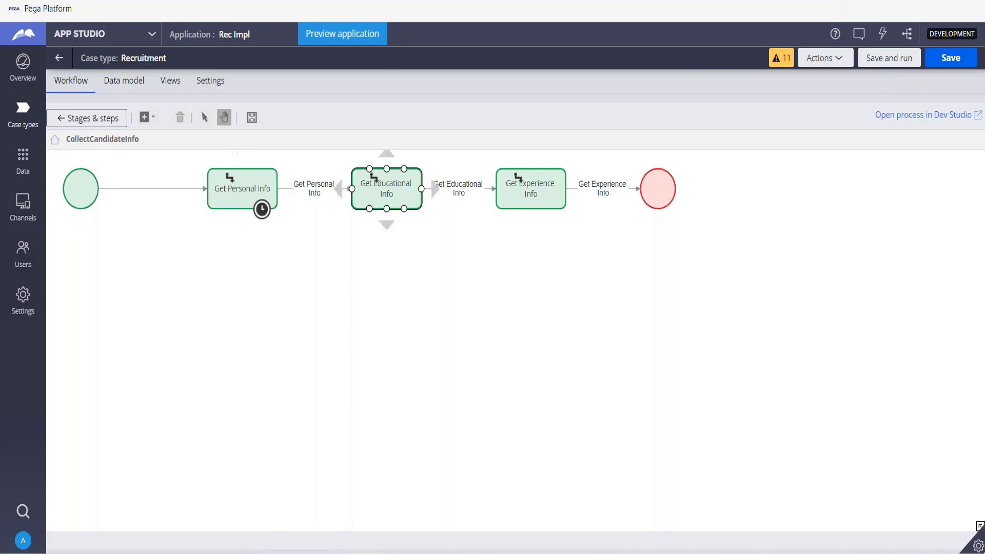
left_click(406, 224)
left_click(531, 189)
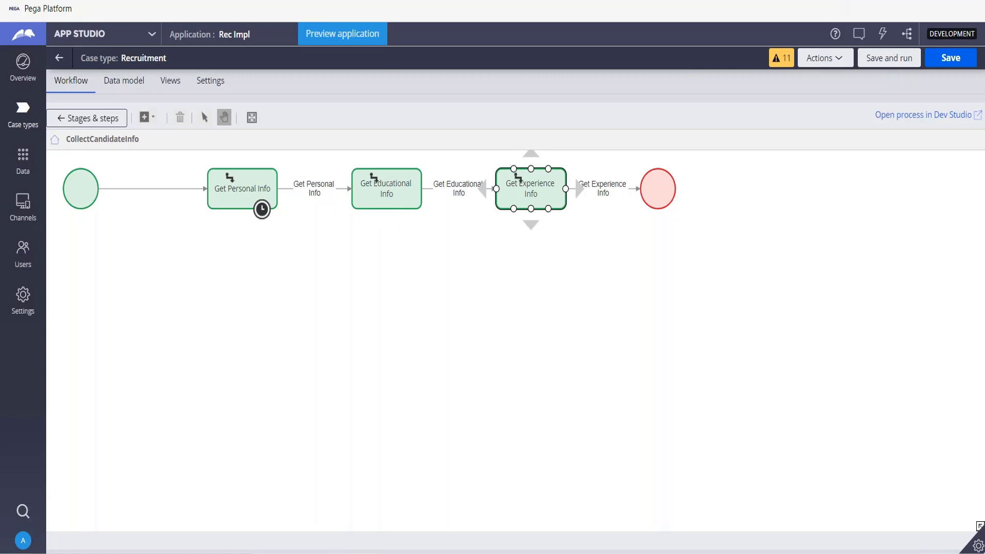
Reopen the Recruitment case type from the case type list and view its Collect Candidate Info process flow.
left_click(60, 58)
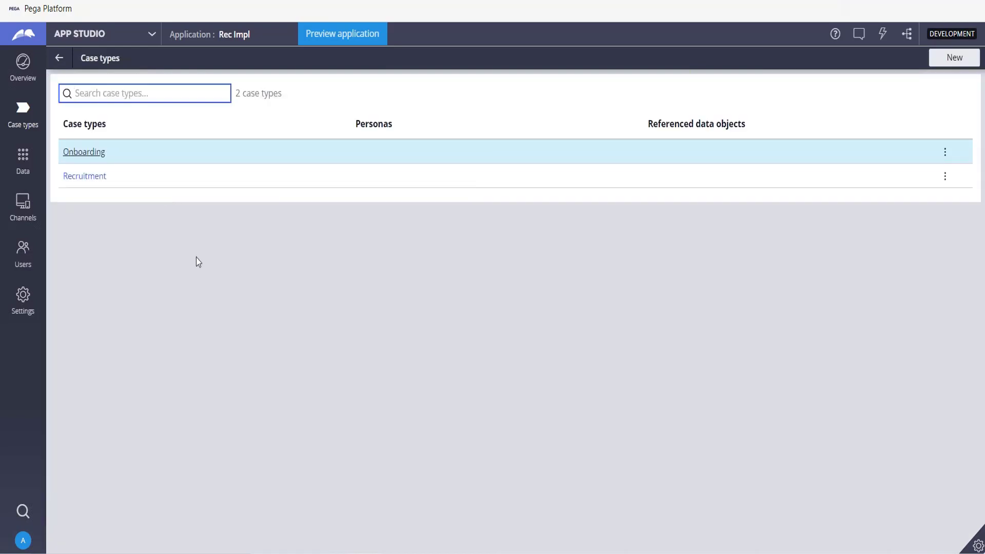
left_click(79, 176)
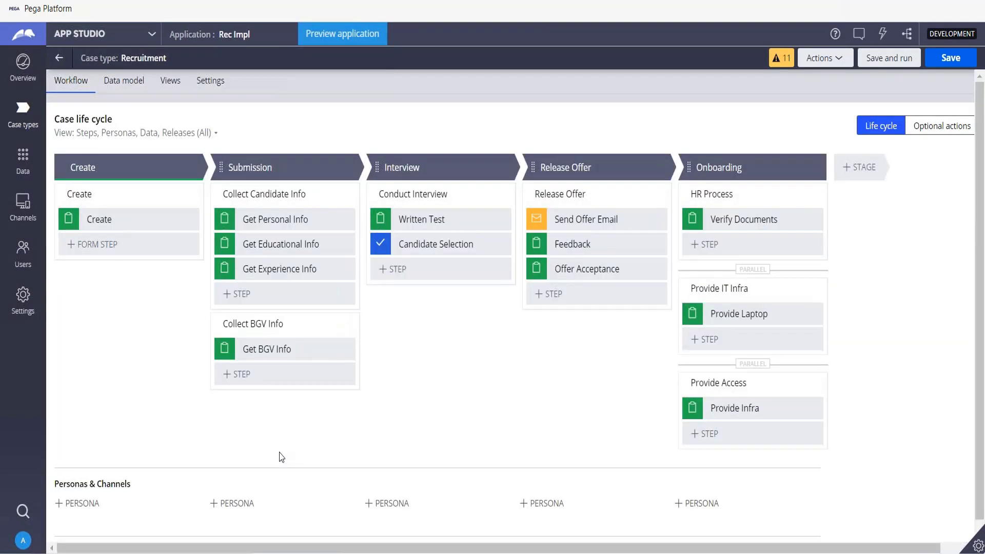
left_click(277, 294)
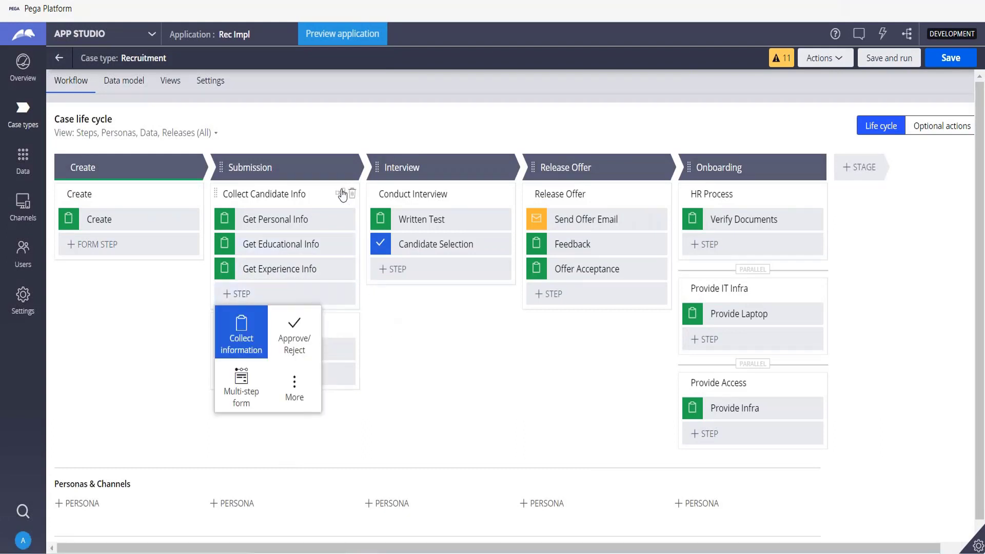
left_click(341, 195)
left_click(340, 196)
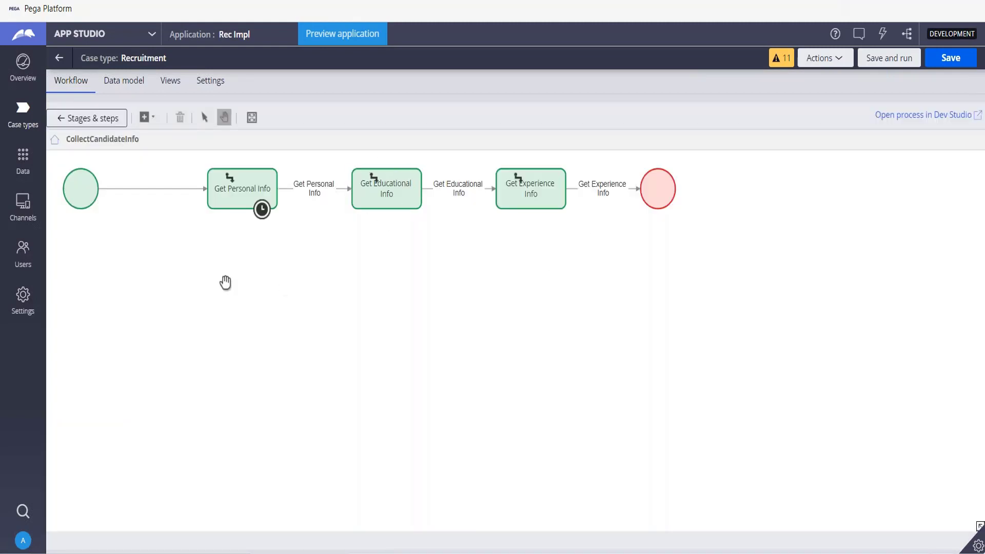
Return to the Recruitment case life cycle, then save and run the case type.
left_click(154, 120)
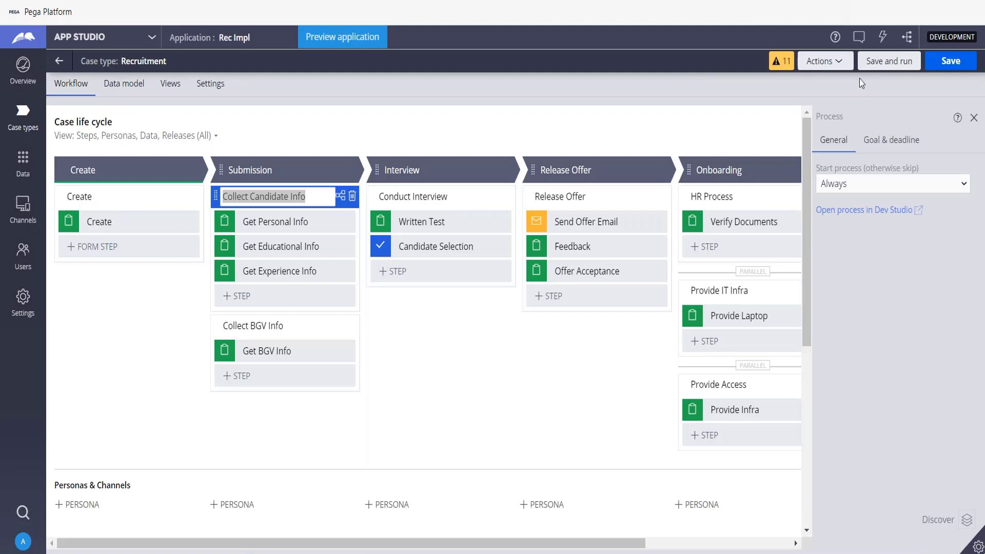
left_click(877, 67)
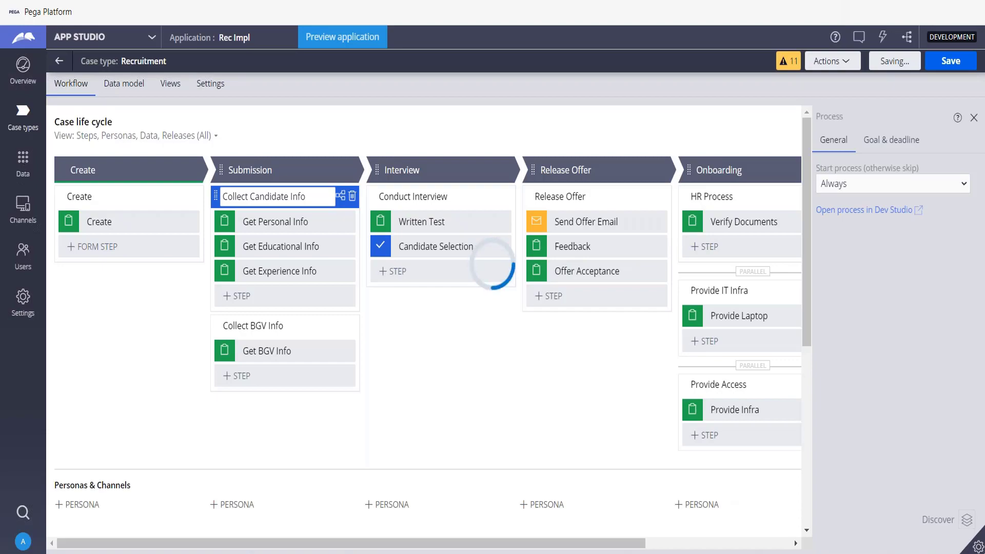
In the PCBA Notepad file, add the lines "Gap in Education > 2 : Follow Up with HR" and "< 2 : Provide documents" below the Rejection Stage notes.
key("alt+Tab")
scroll(473, 463, "down", 10)
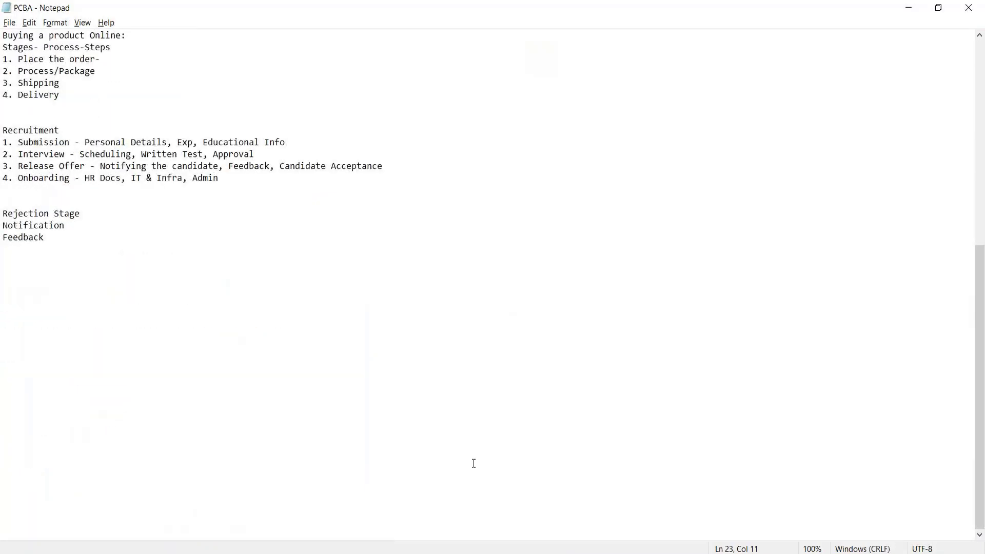
left_click(50, 273)
type("Gap in Educat")
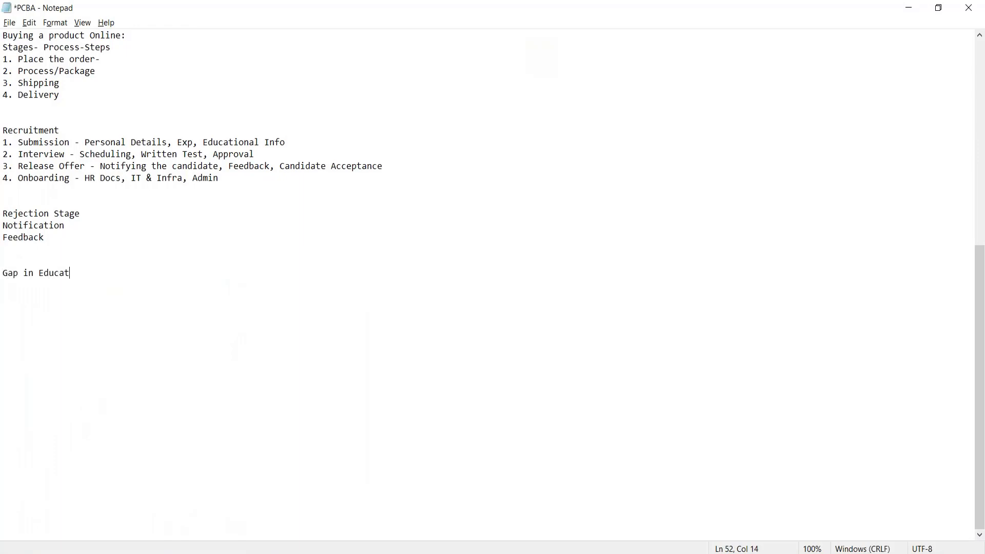
type("ion")
type("> 2 : Follow Up with HR")
key("Return")
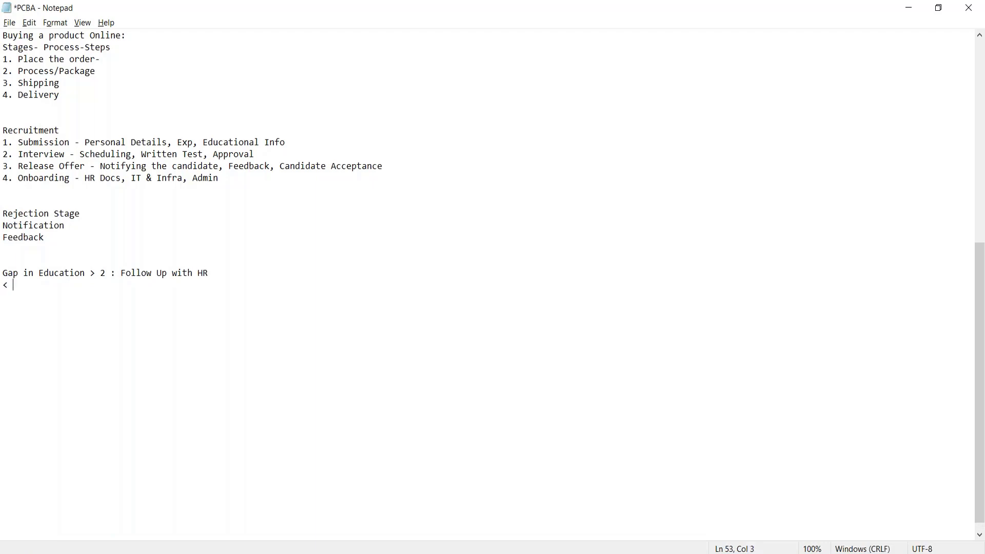
type("2 : Provide documents")
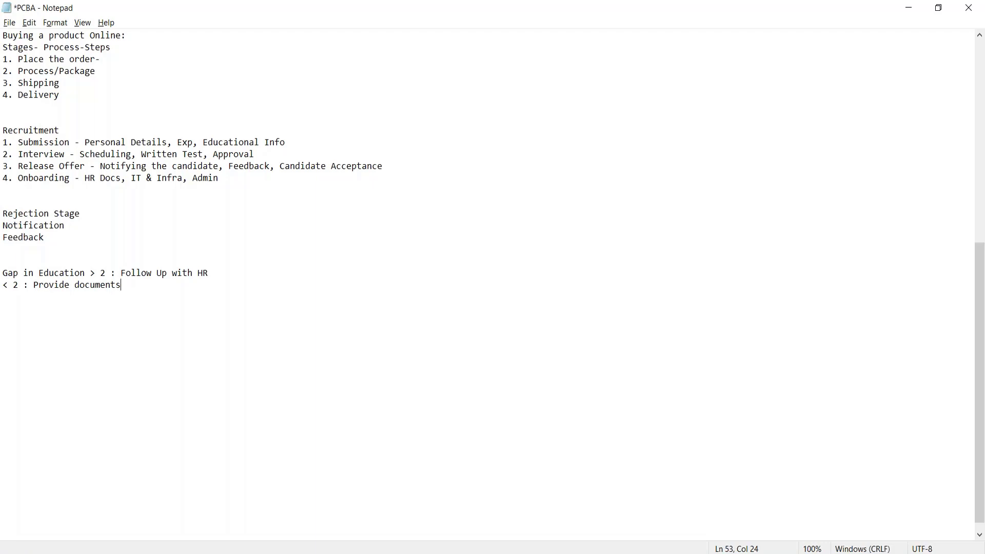
Switch back to Pega App Studio and advance the new Recruitment case past its Create step without configuring a view.
key("alt+Tab")
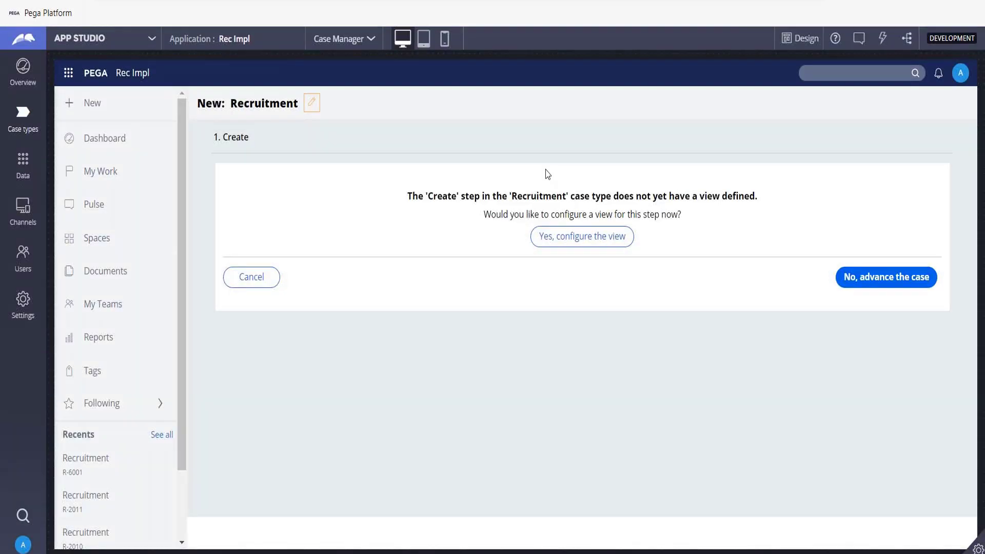
left_click(869, 281)
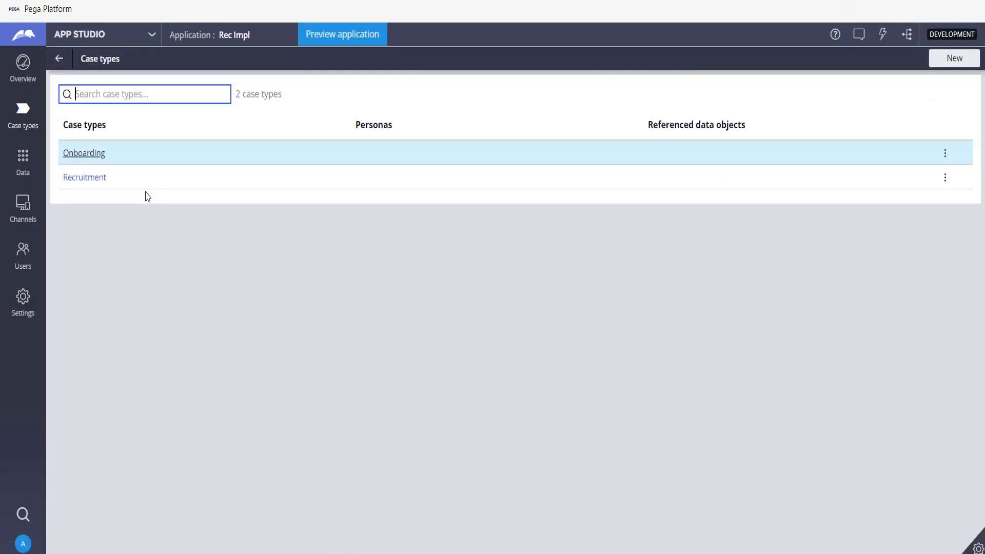
Add a Decision shape to the Collect Candidate Info process flow of the Recruitment case type.
left_click(95, 178)
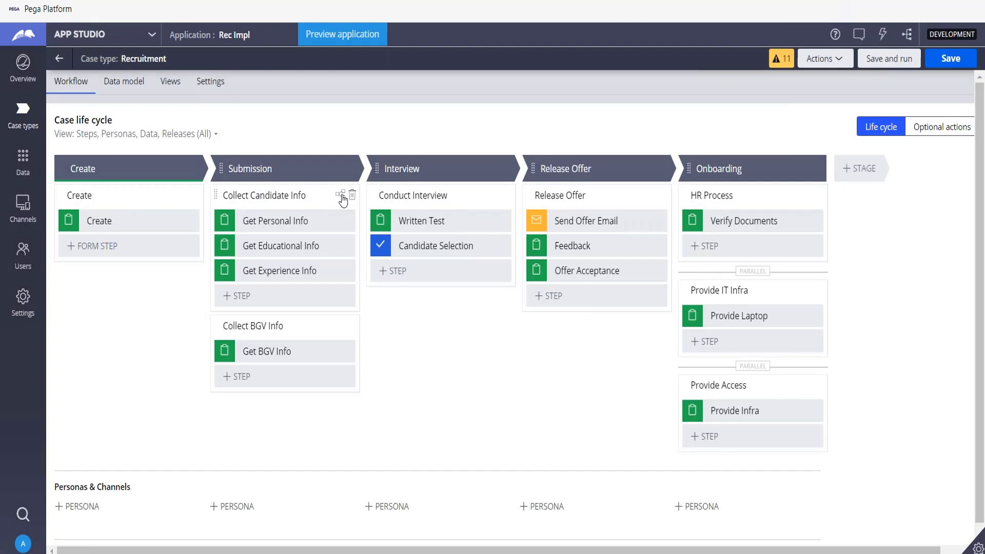
left_click(342, 198)
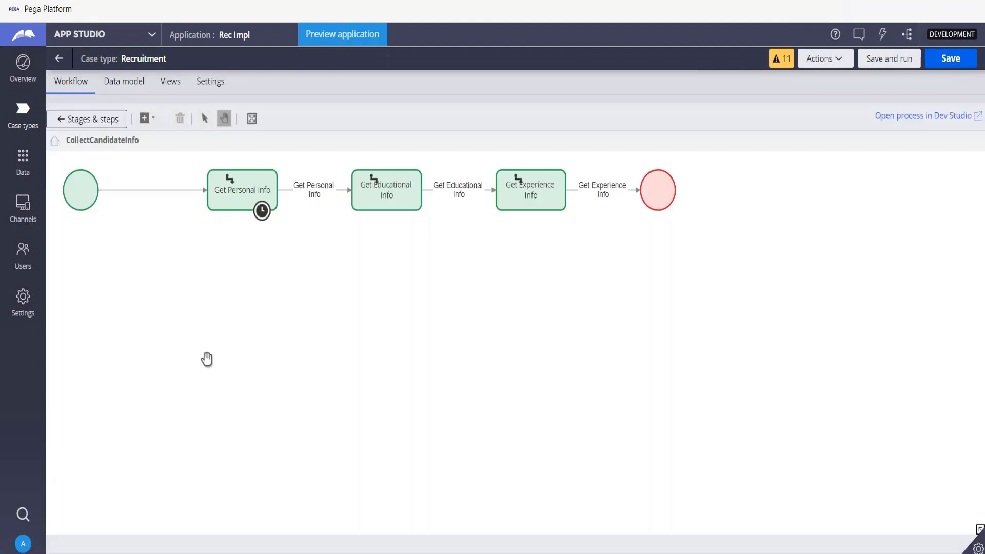
left_click(154, 120)
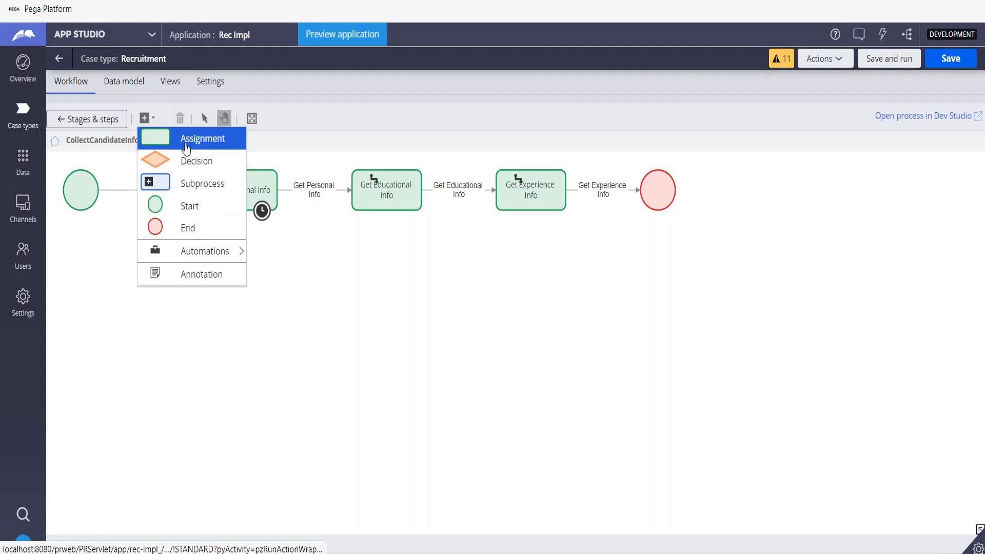
left_click(195, 162)
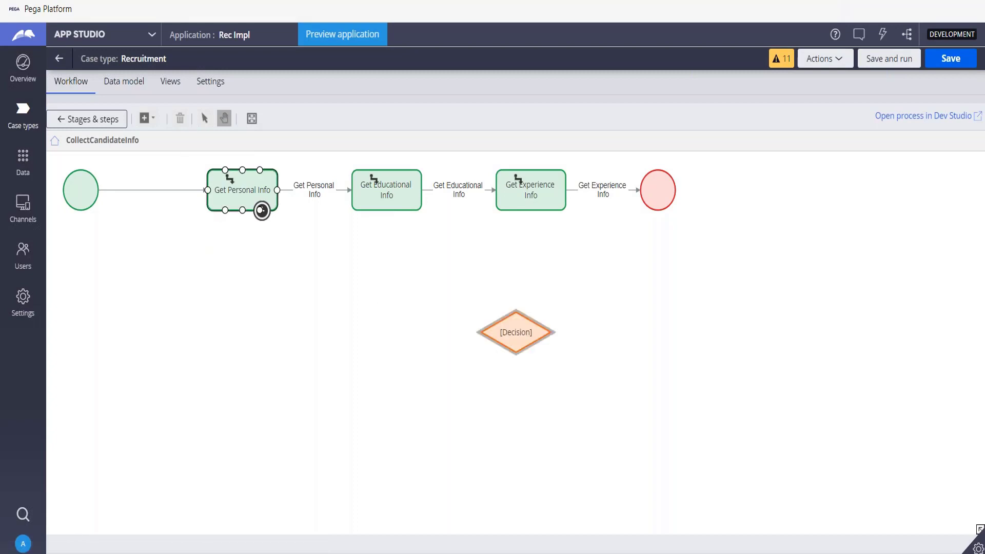
Rename the new decision shape as "Gap in Education".
left_click(518, 337)
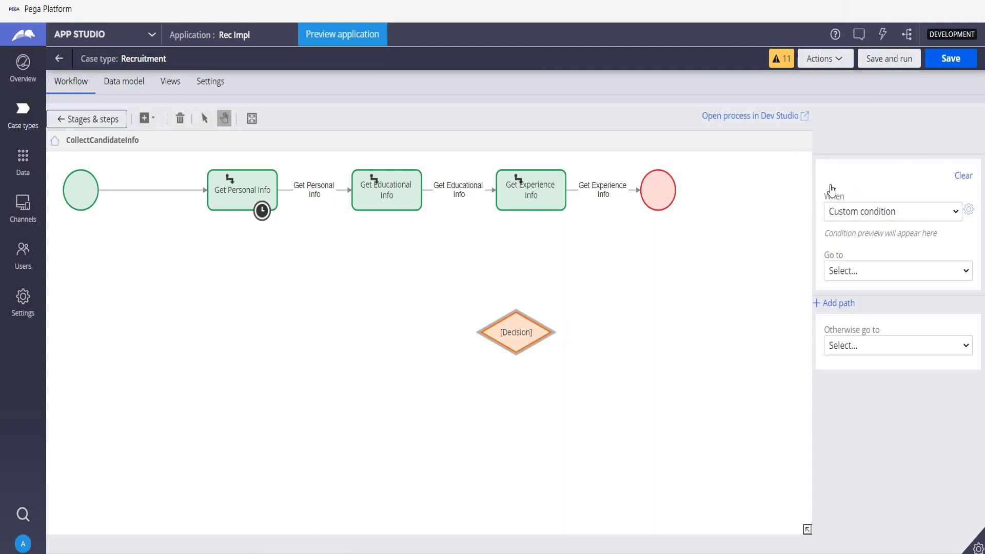
left_click(518, 336)
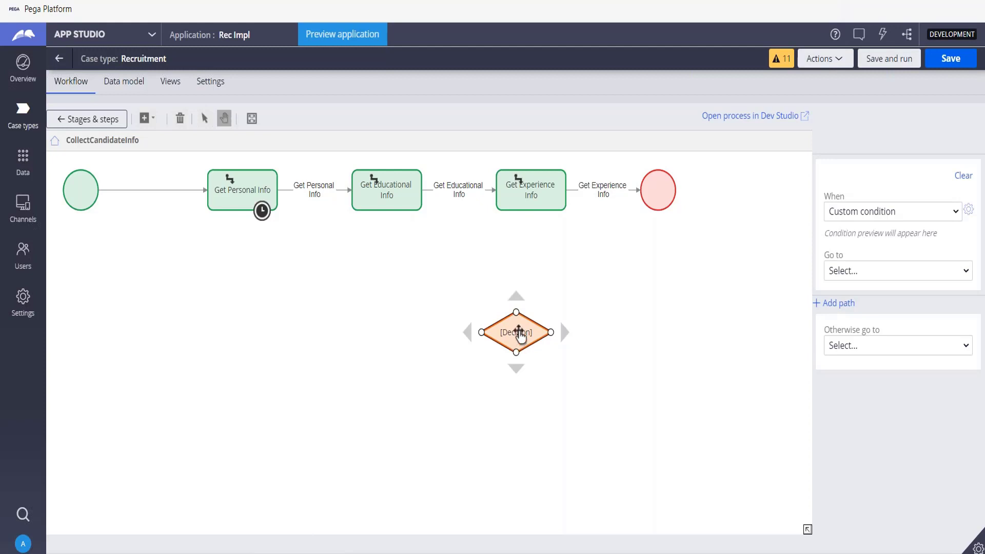
double_click(519, 336)
key("BackSpace")
type("Gap in Educatoion")
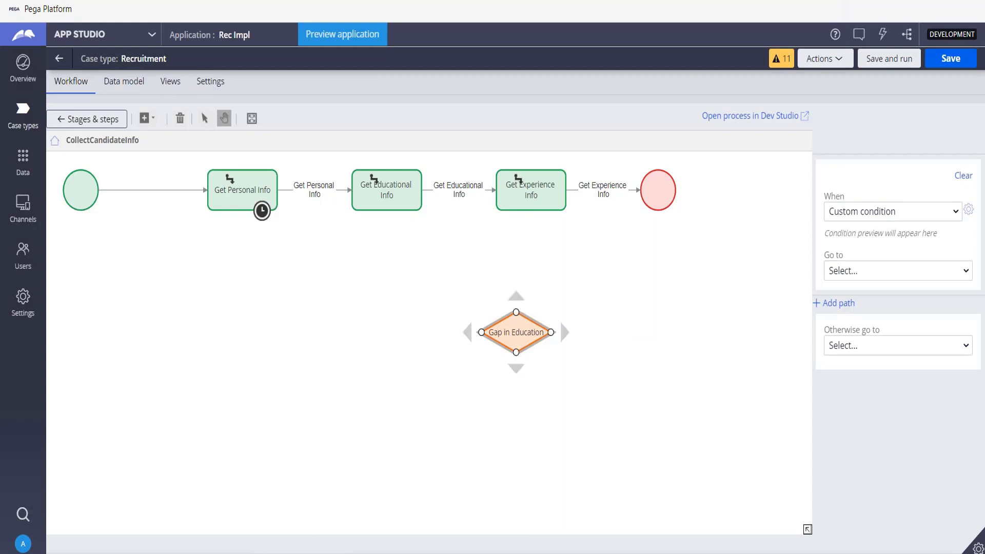
Set up a custom condition for the decision's first path and select the Gap in Education field for it.
left_click(872, 214)
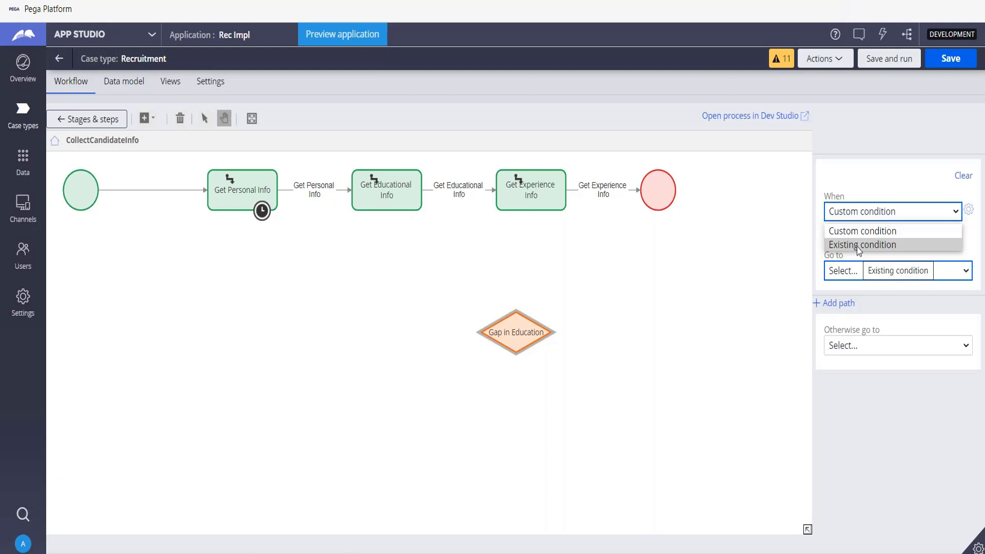
left_click(507, 334)
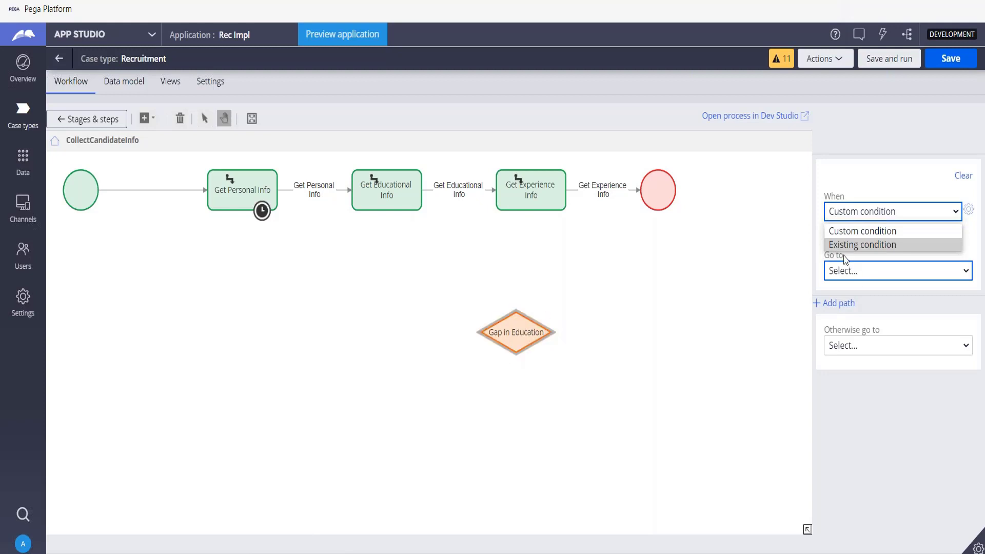
left_click(854, 234)
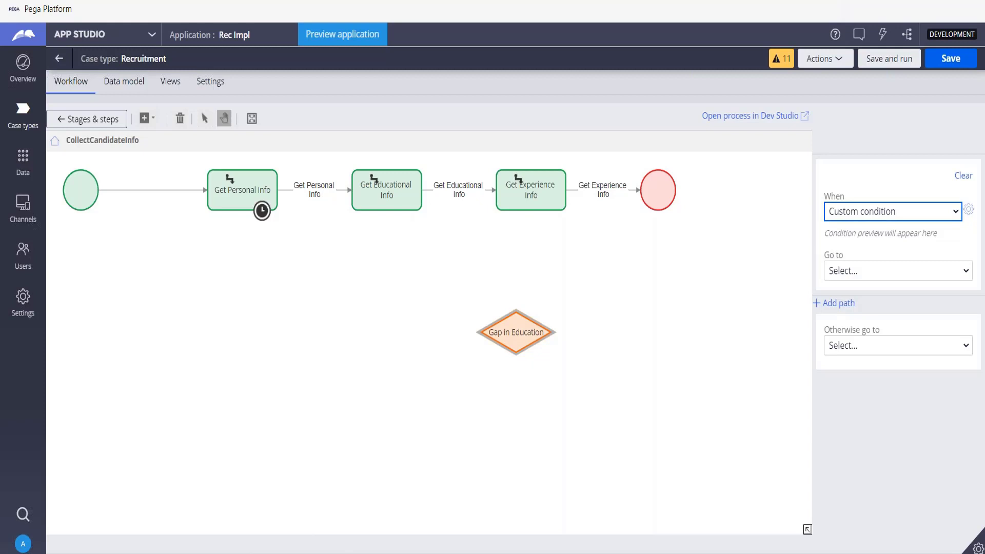
left_click(968, 211)
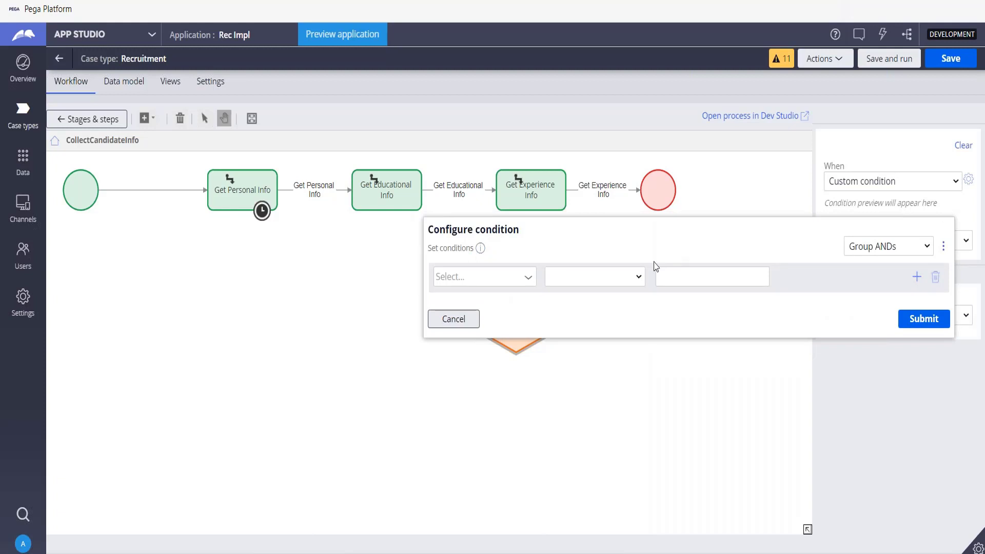
left_click(452, 277)
left_click(452, 277)
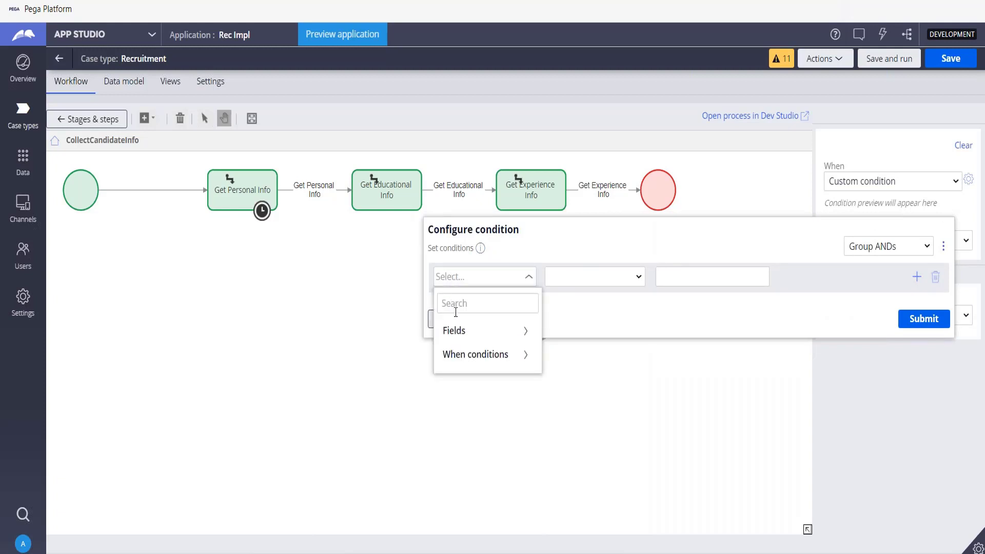
left_click(461, 332)
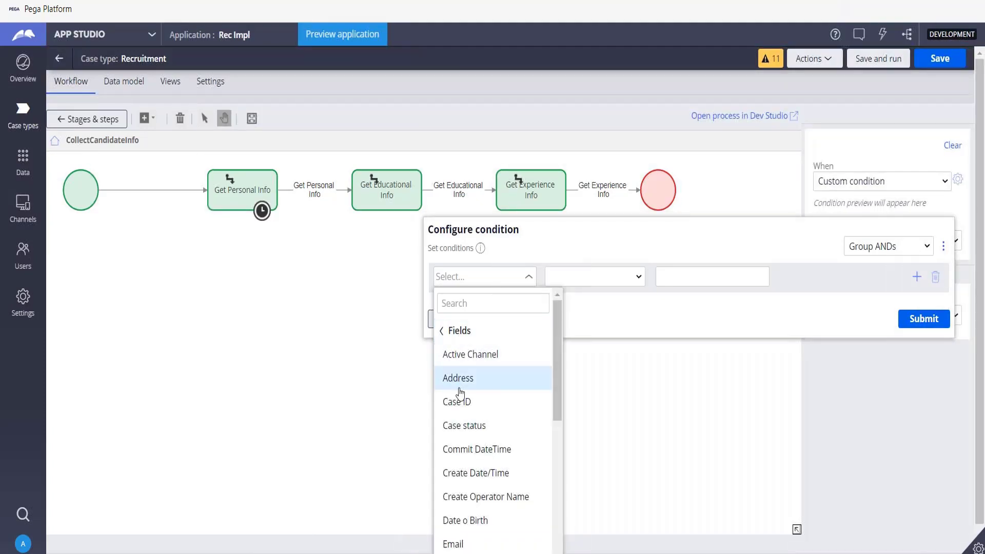
scroll(469, 421, "down", 1)
scroll(469, 421, "down", 5)
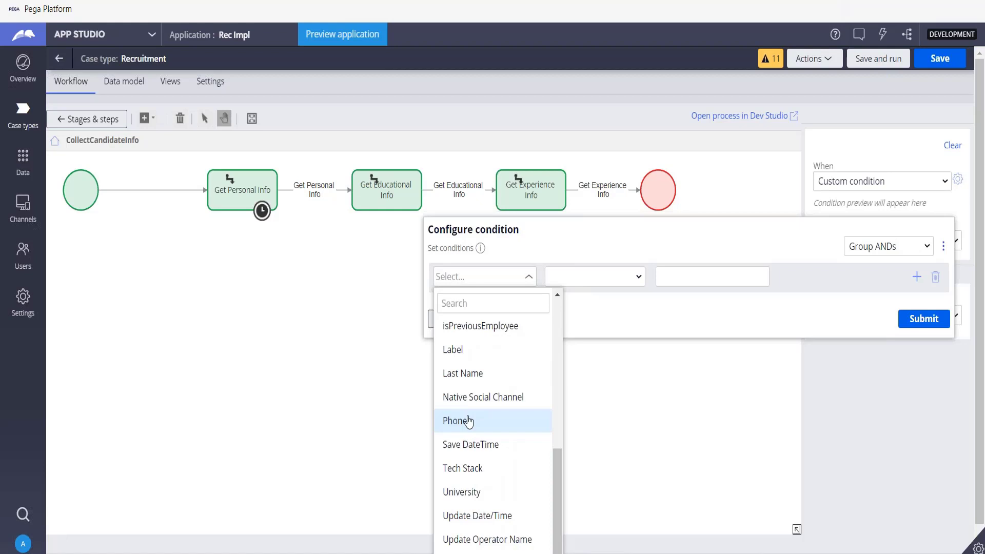
scroll(469, 420, "up", 4)
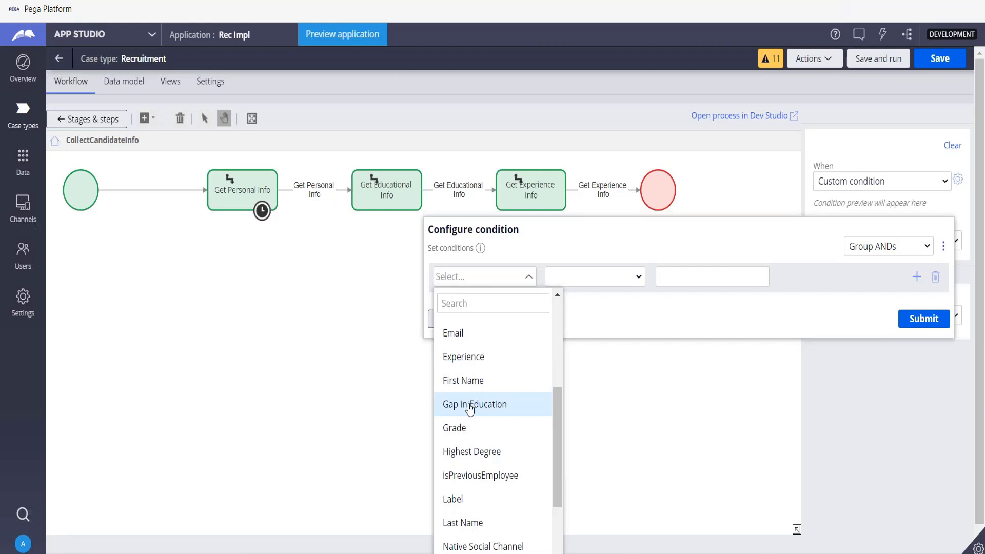
left_click(469, 405)
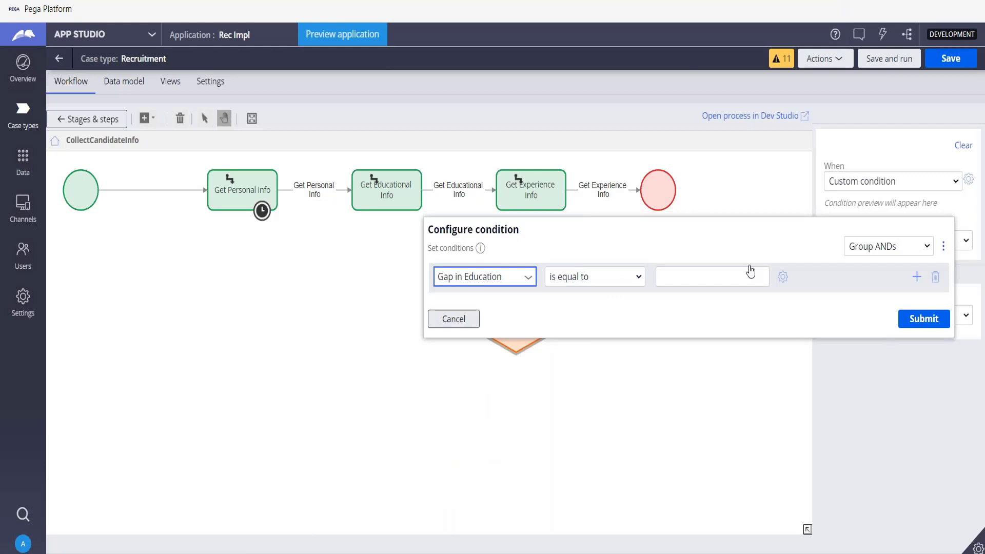
Complete the Gap in Education condition with the comparison "is greater than" and the value 2.
left_click(605, 280)
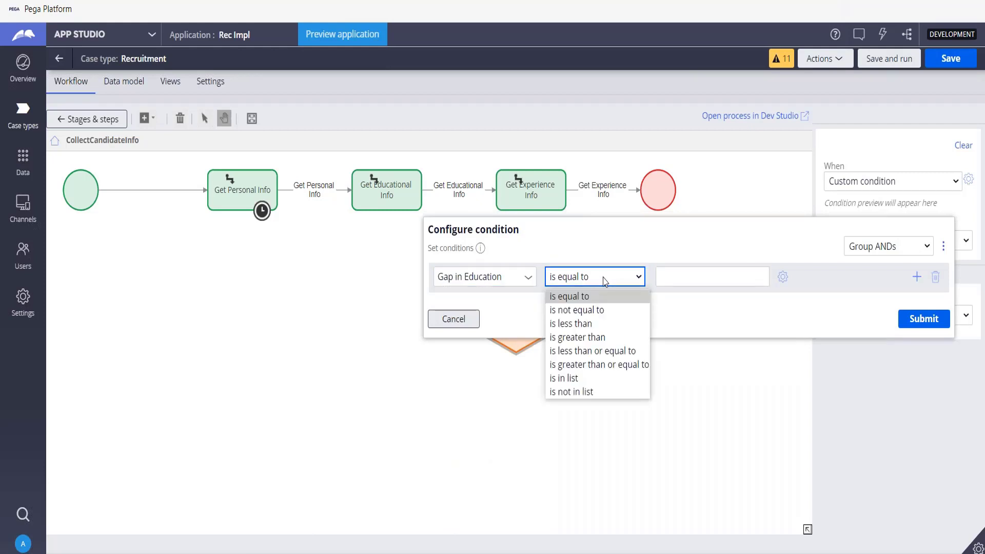
left_click(599, 337)
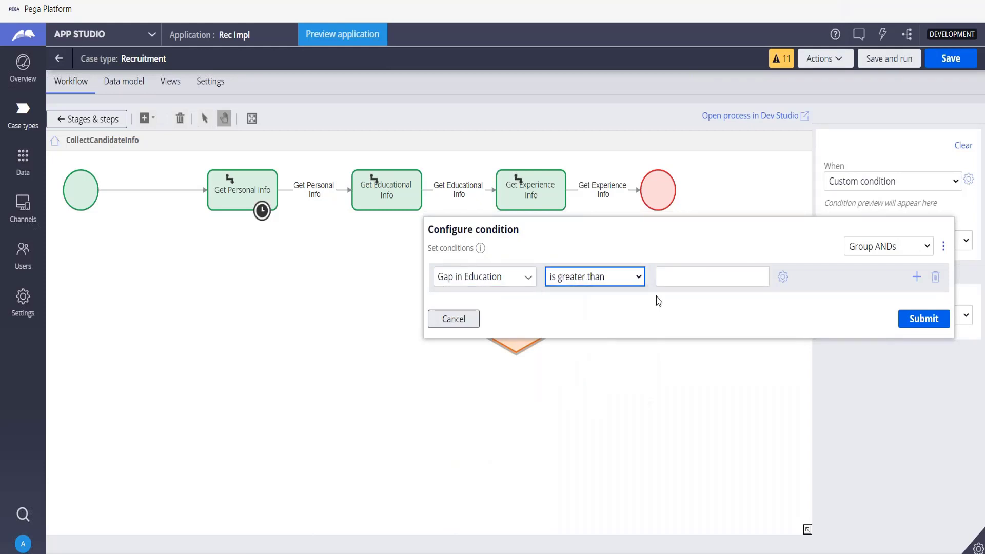
left_click(671, 277)
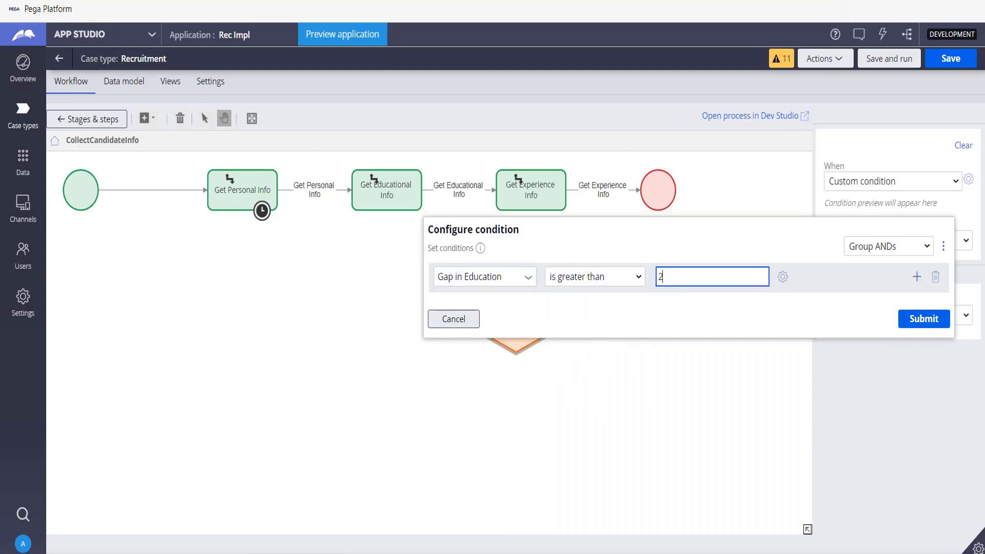
left_click(917, 279)
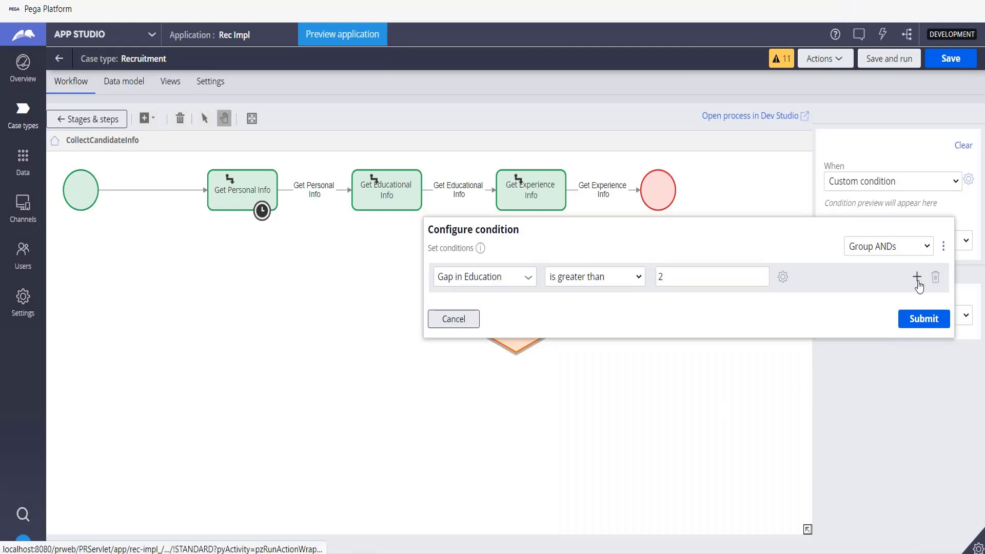
left_click(922, 247)
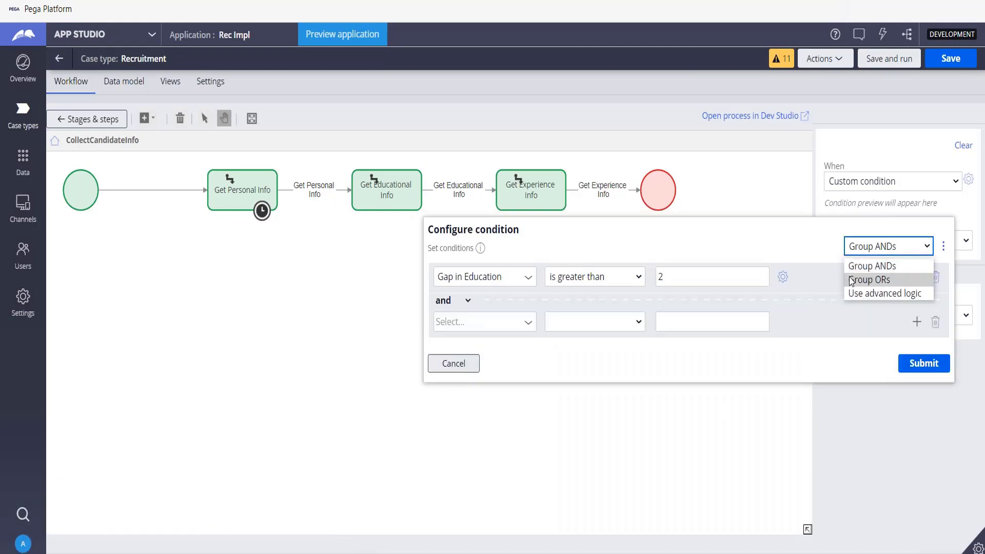
left_click(471, 303)
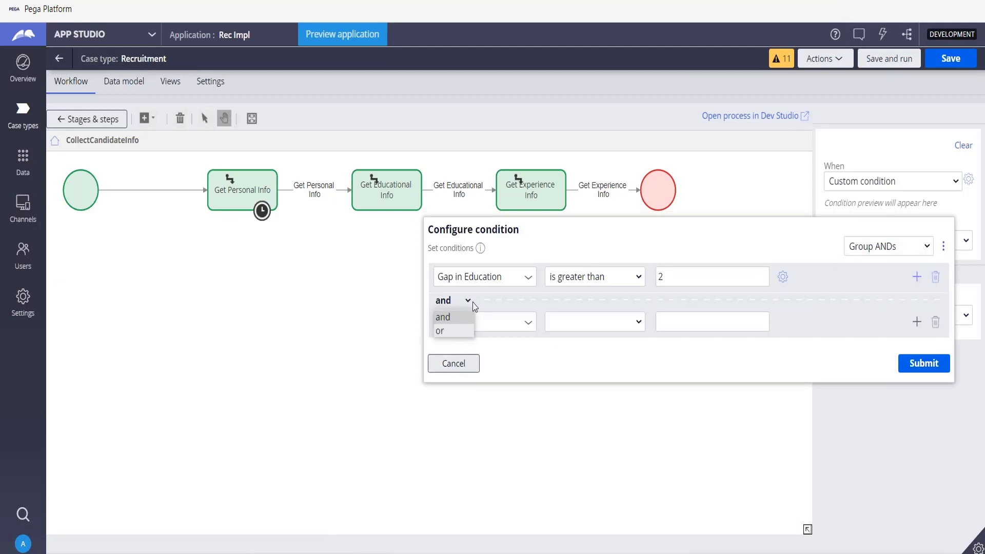
left_click(472, 309)
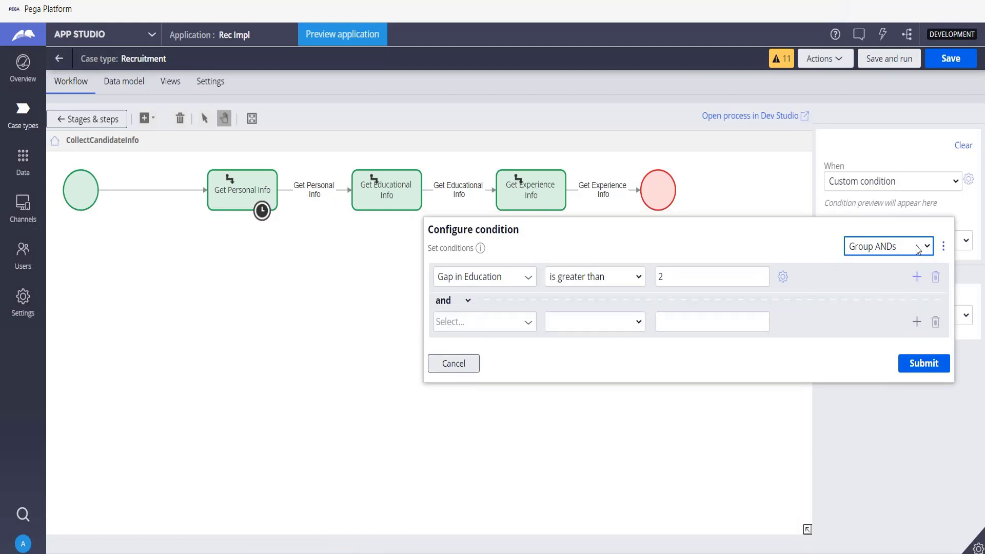
left_click(916, 322)
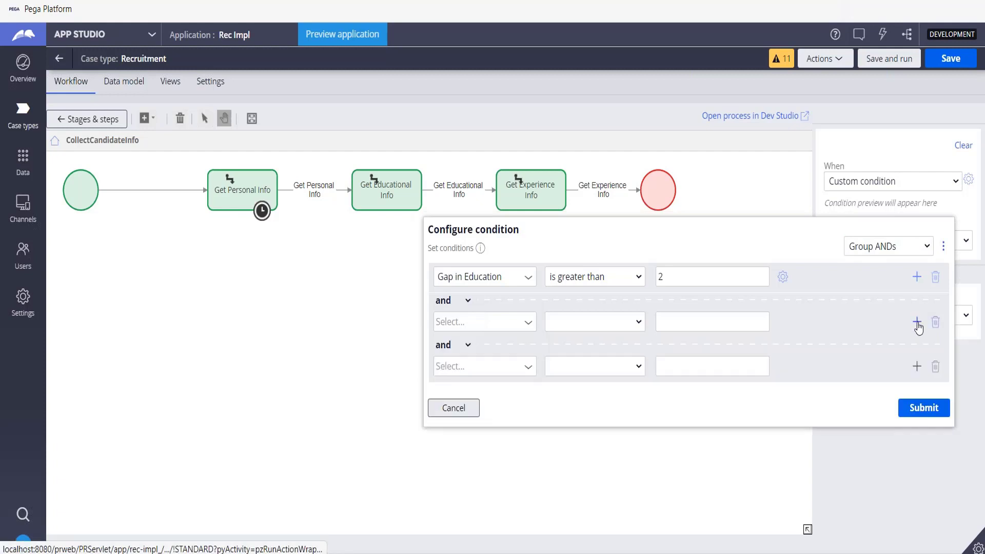
left_click(908, 248)
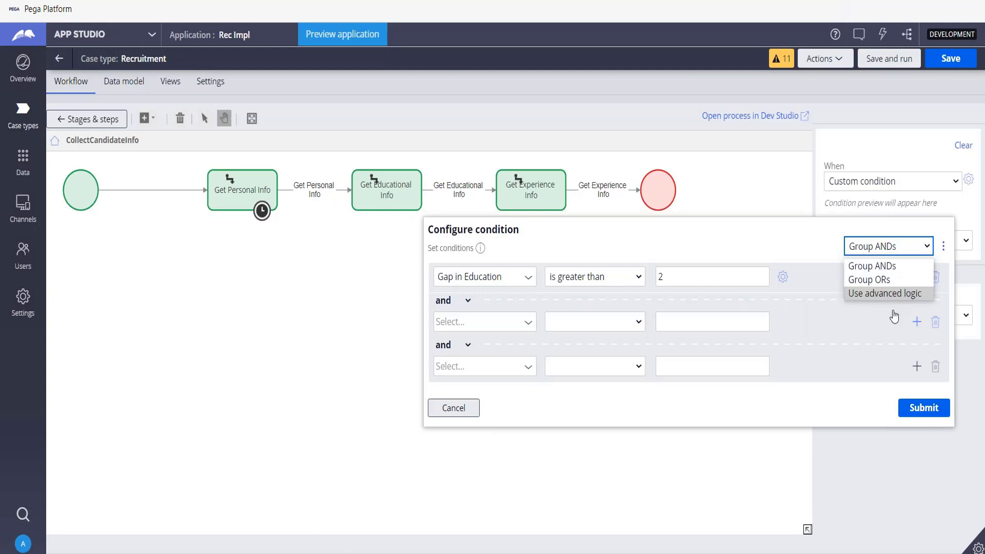
left_click(917, 366)
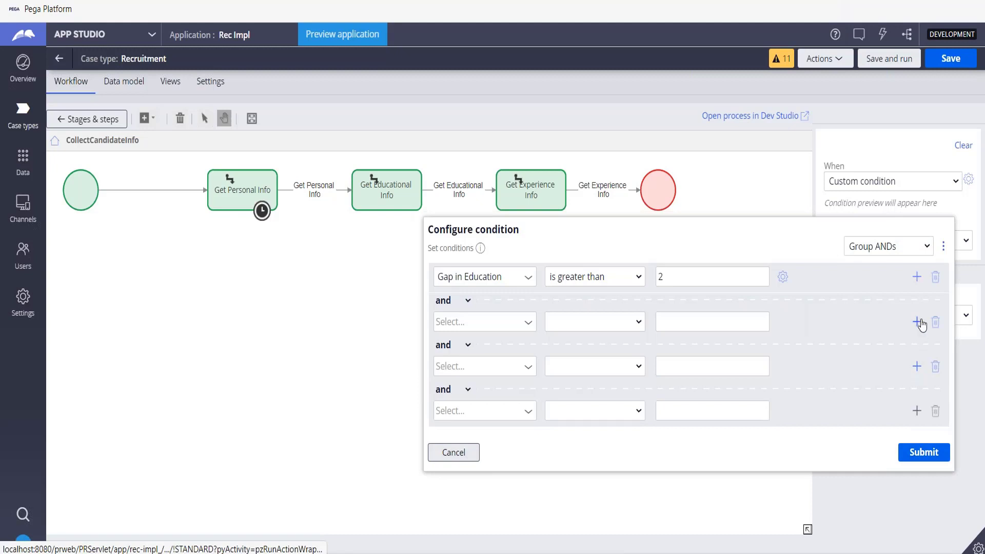
left_click(936, 411)
left_click(936, 368)
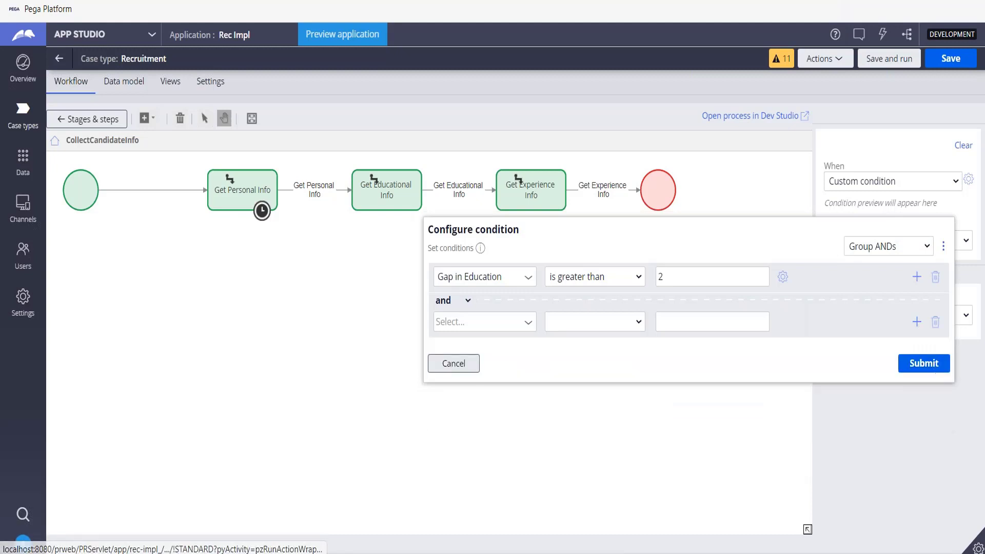
left_click(935, 321)
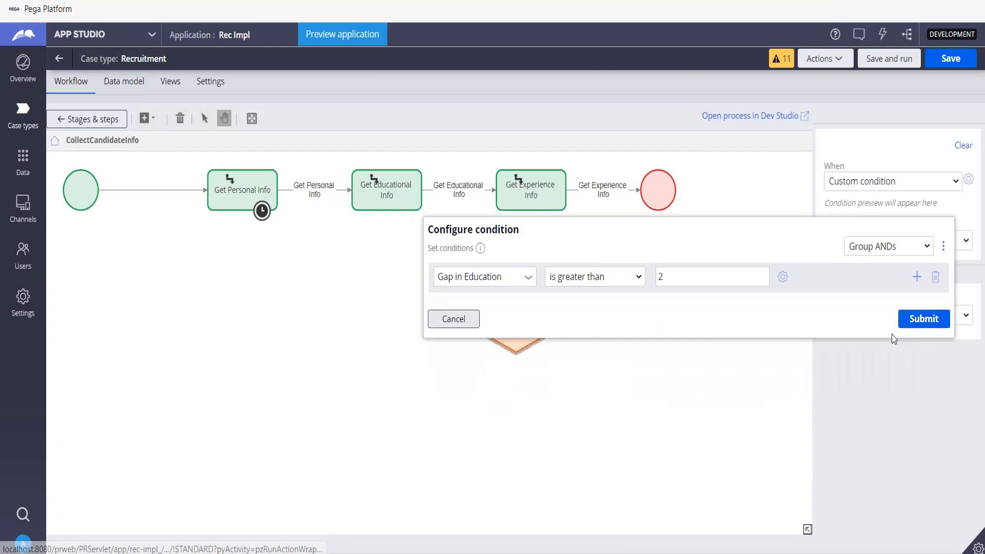
Submit the condition and check the destinations offered for the decision's matching path.
left_click(909, 320)
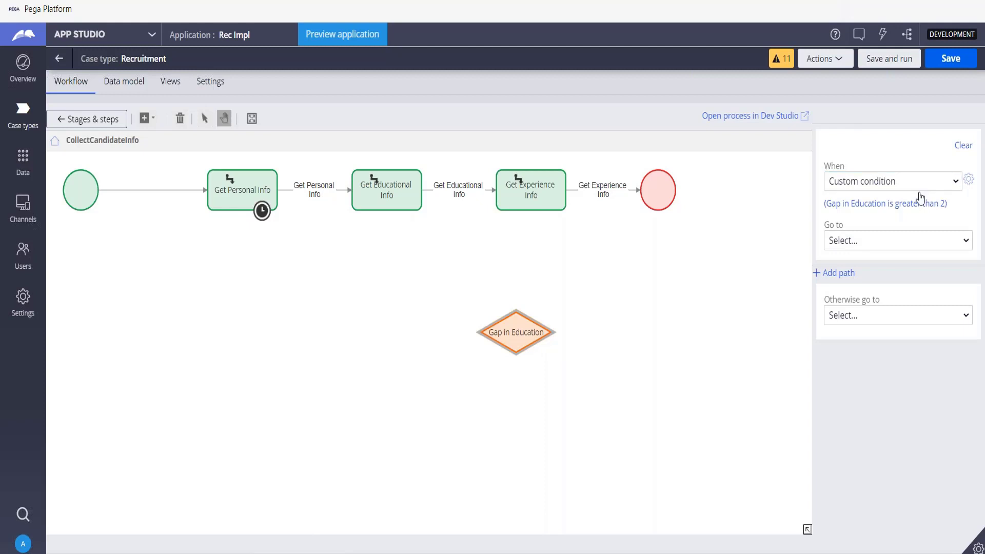
left_click(852, 247)
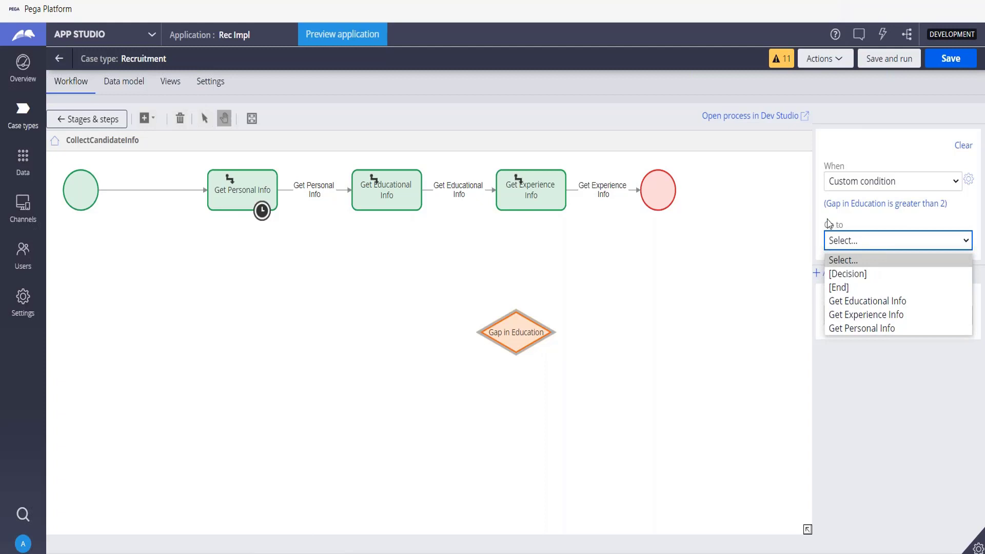
left_click(744, 257)
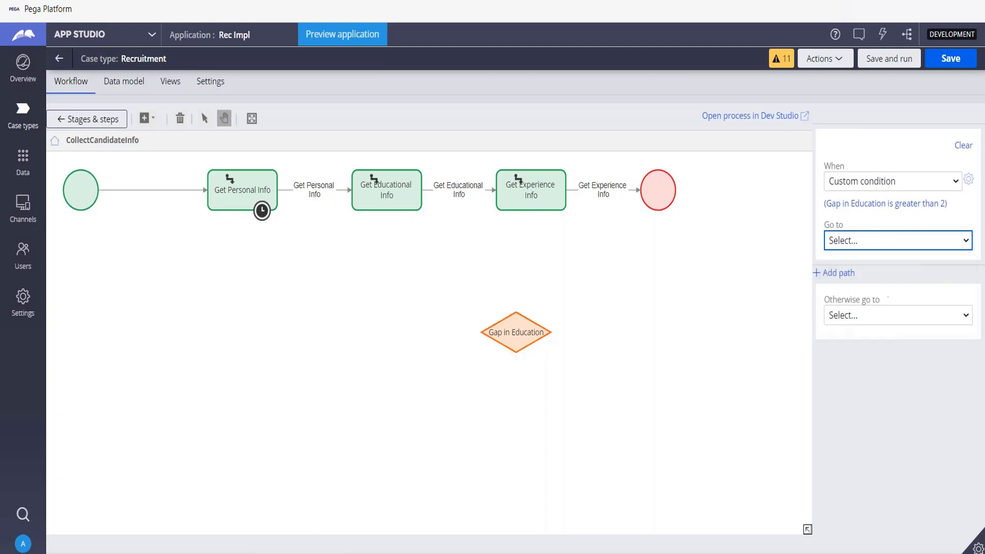
left_click(552, 336)
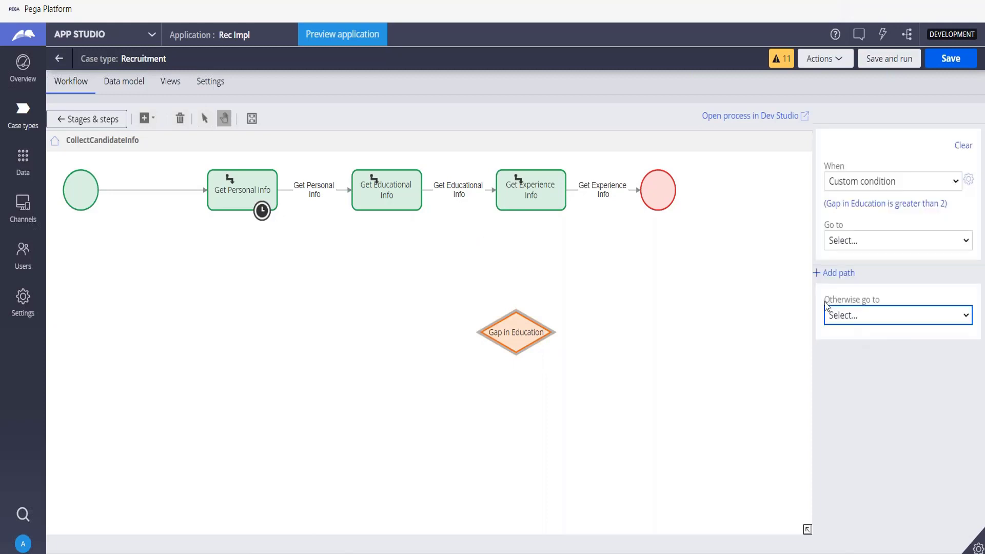
left_click_drag(824, 301, 879, 302)
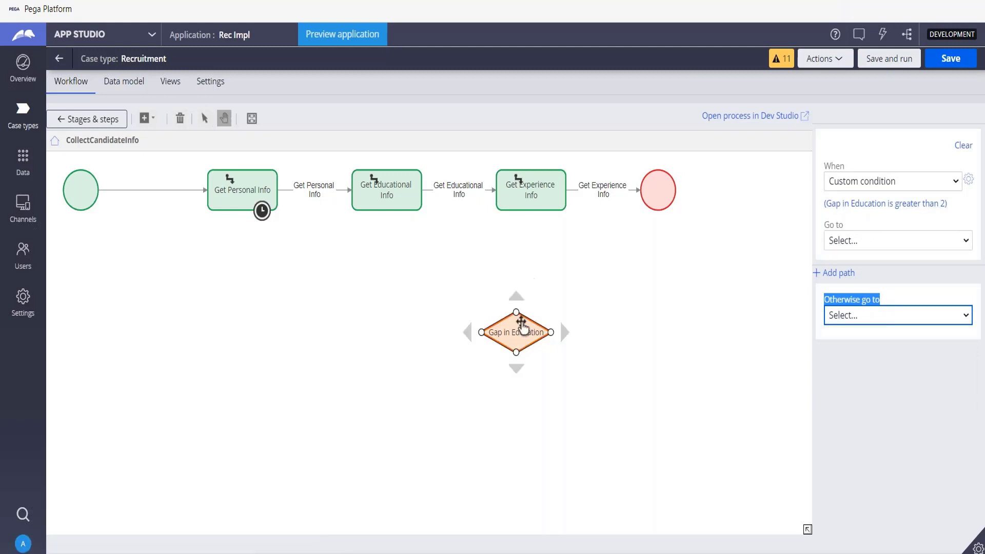
Move the Gap in Education decision directly below Get Educational Info and add two Assignment shapes to the flow.
left_click_drag(520, 329, 403, 287)
left_click(454, 363)
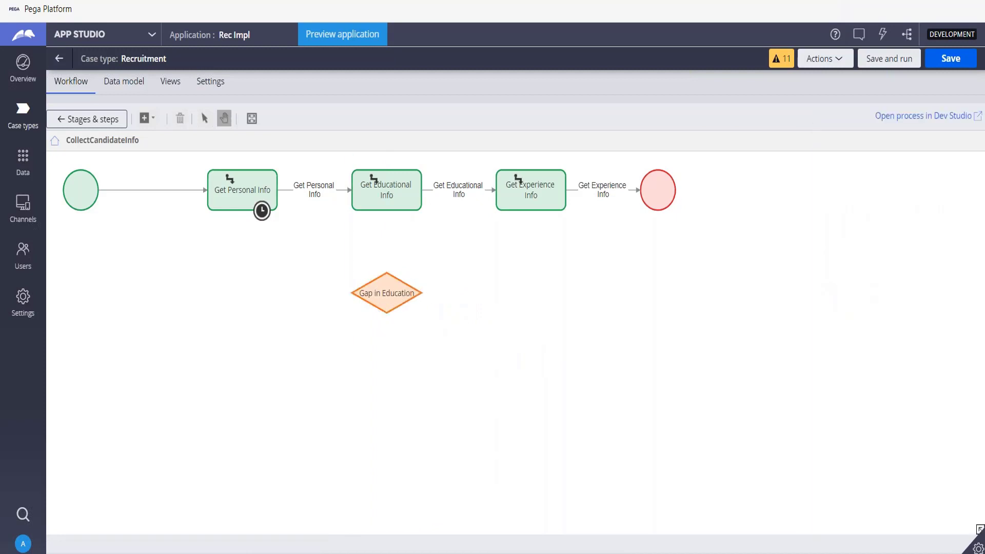
right_click(454, 362)
mouse_move(456, 369)
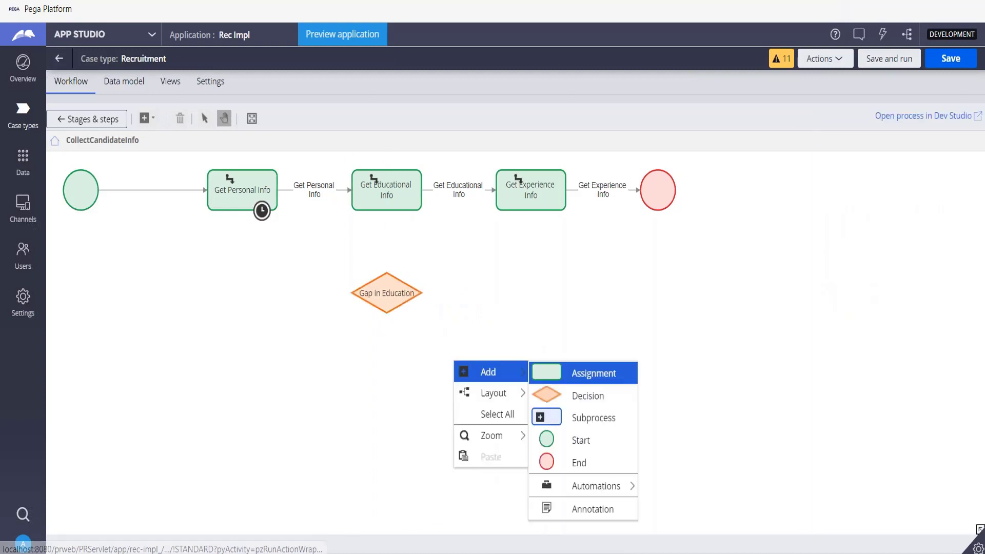
left_click(580, 371)
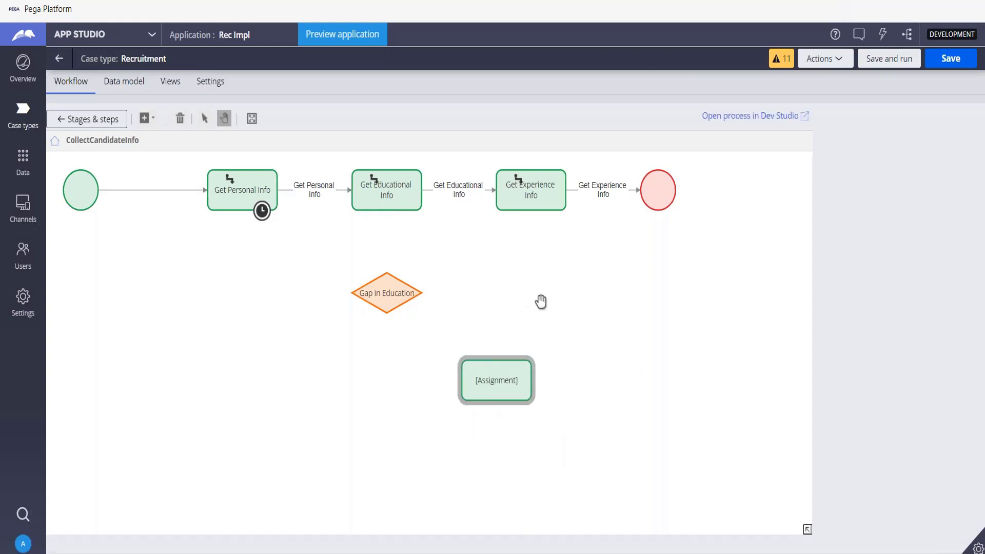
right_click(540, 298)
mouse_move(574, 306)
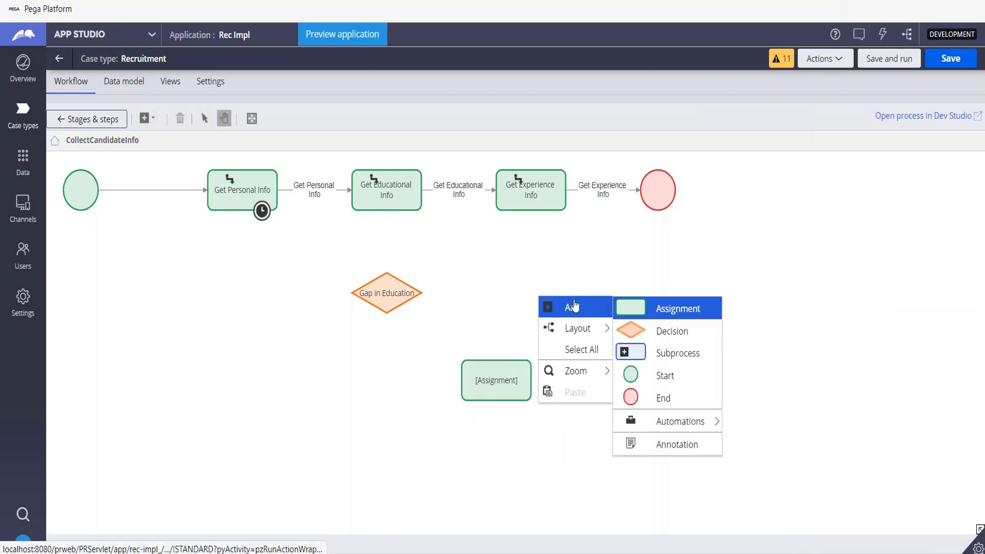
left_click(643, 314)
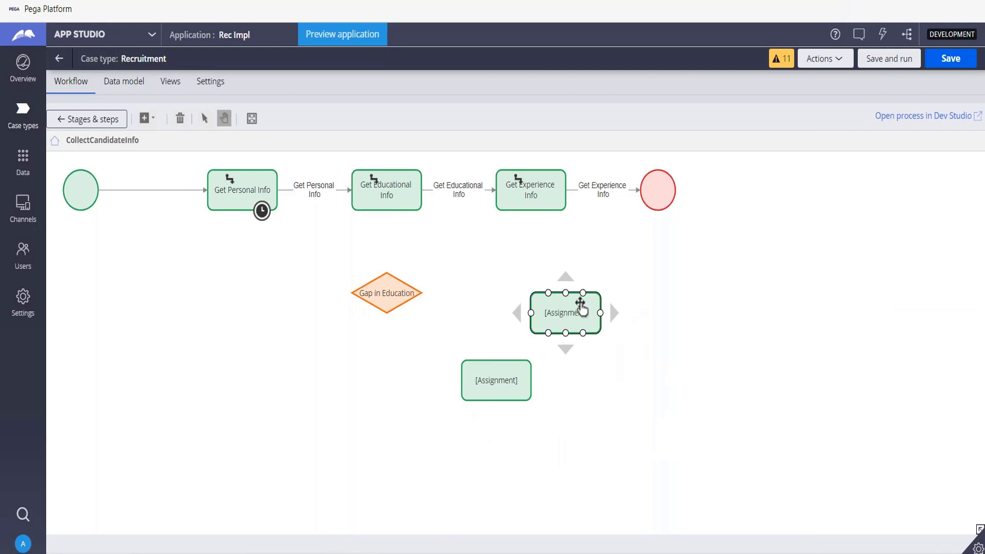
Arrange the two new assignments below the Gap in Education decision, one on each side of it.
left_click_drag(563, 310, 308, 358)
left_click(497, 370)
left_click_drag(508, 374, 490, 358)
left_click(301, 366)
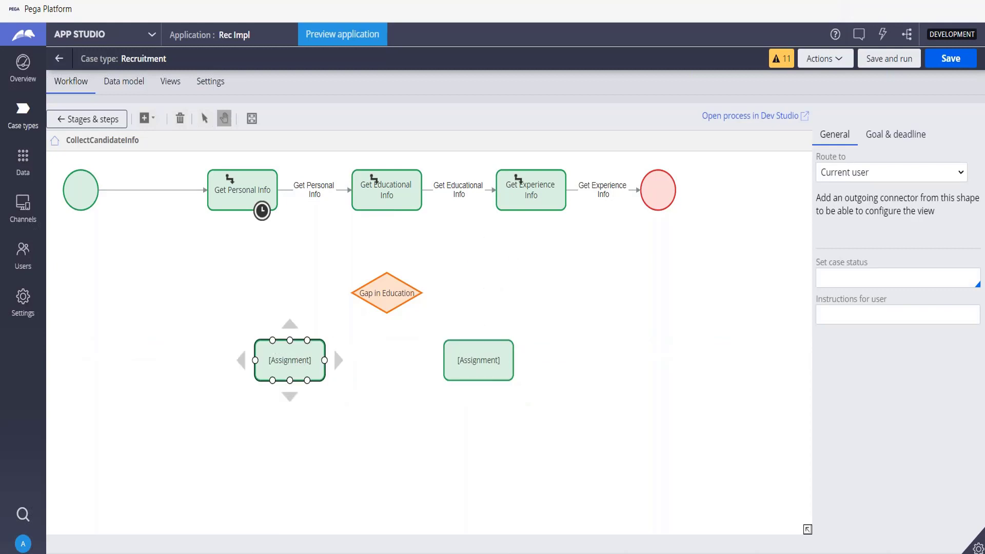
Rename the assignment below and left of the decision as "Follow up With HR".
double_click(290, 360)
key("BackSpace")
type("Follow up With HR")
left_click(491, 344)
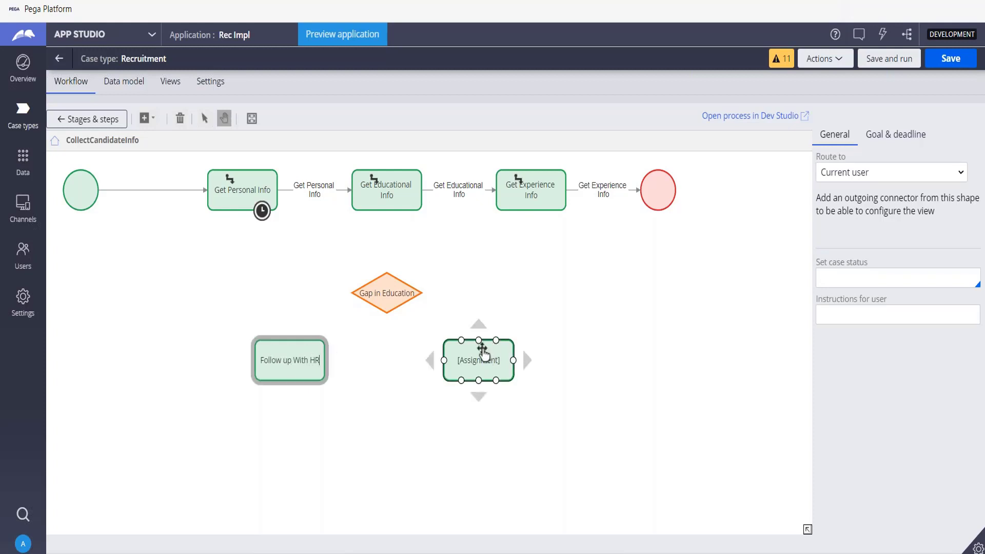
Rename the remaining unnamed assignment as "Provide Documents".
double_click(482, 361)
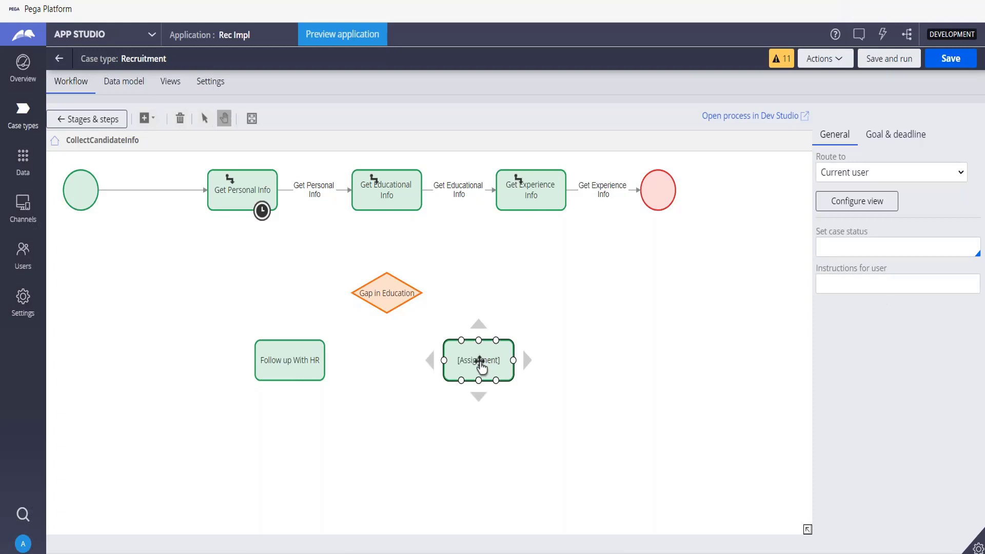
key("BackSpace")
type("Provide Documents")
left_click(521, 347)
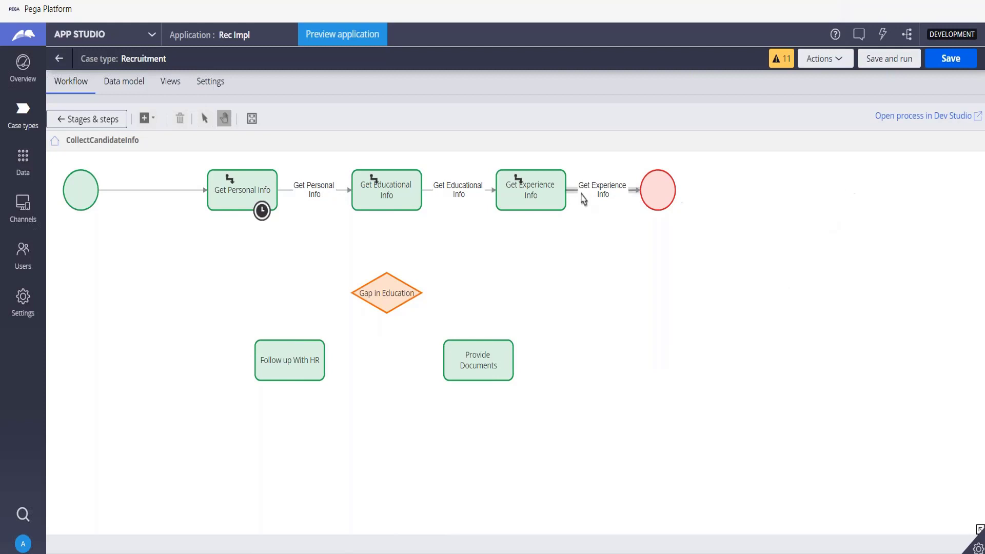
Route the Gap in Education decision to Follow up With HR for its custom condition and otherwise to Provide Documents.
left_click(387, 292)
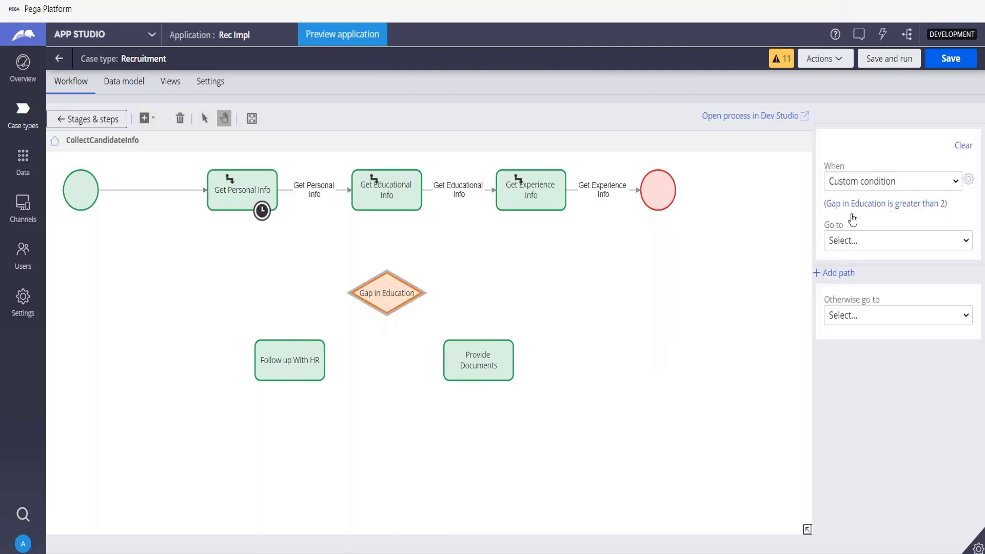
left_click(866, 246)
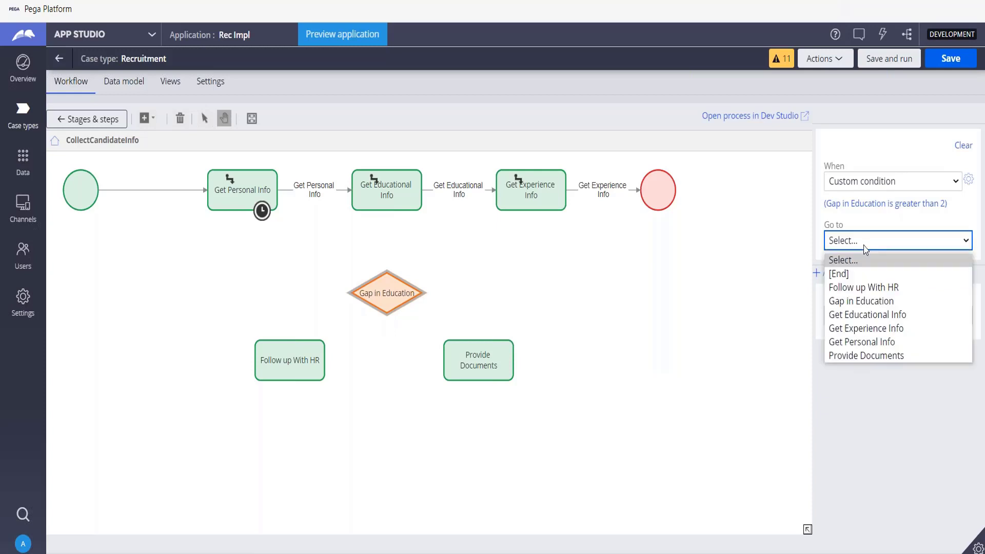
left_click(871, 288)
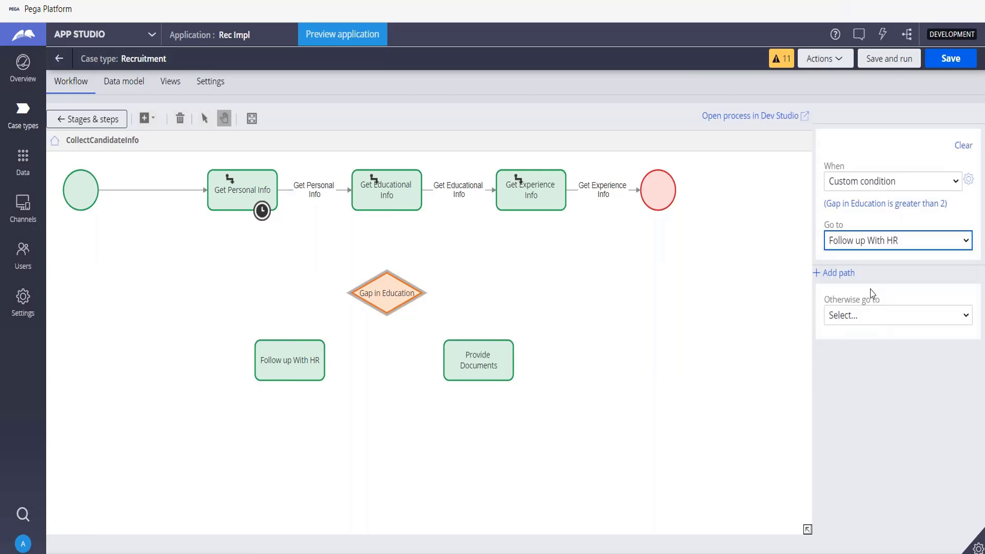
left_click(901, 323)
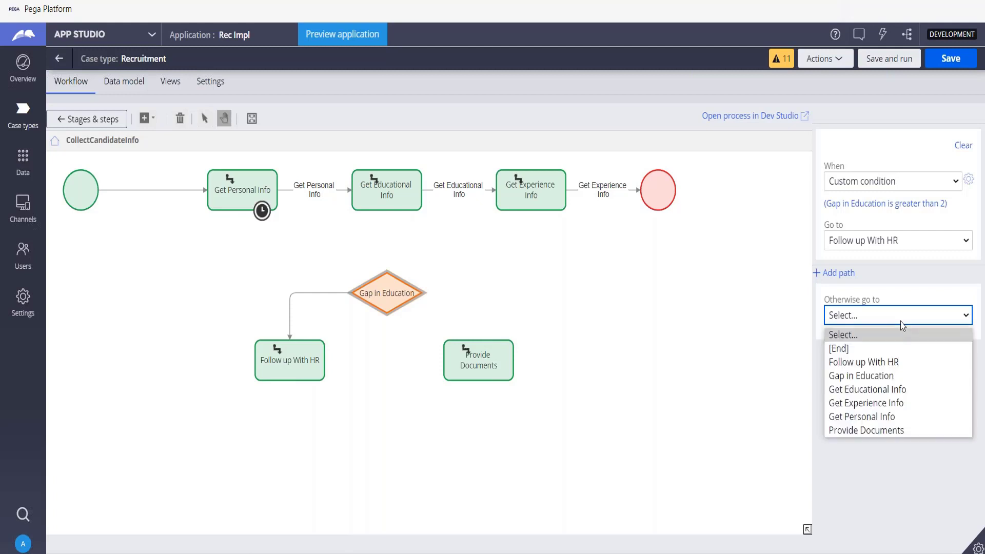
left_click(878, 430)
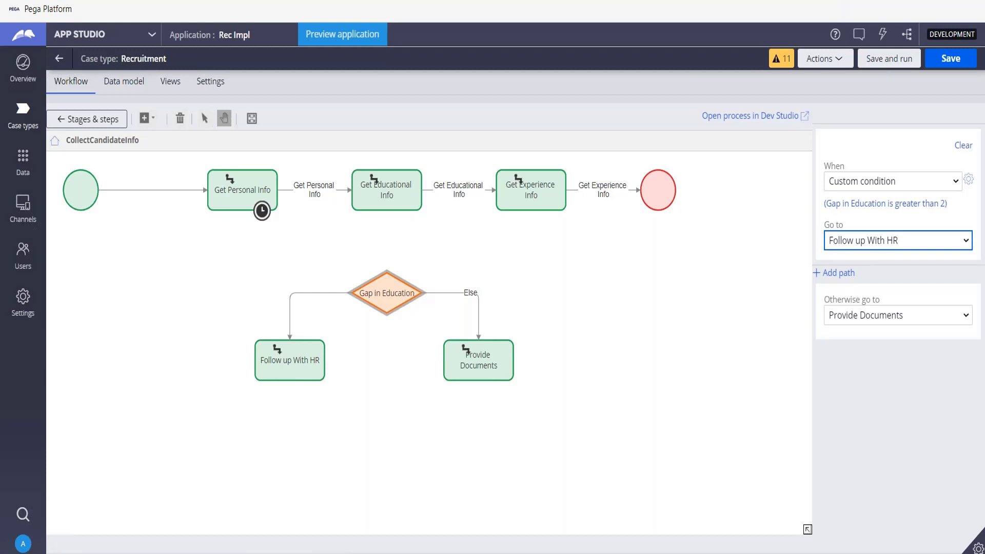
left_click(532, 286)
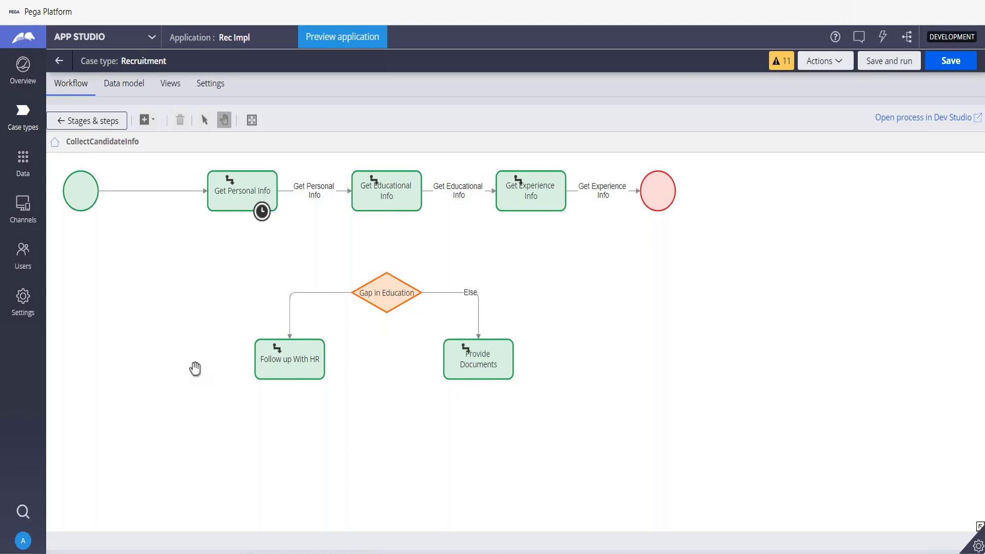
Reattach the end of the Get Educational Info connector from Get Experience Info to the Gap in Education decision.
left_click(416, 191)
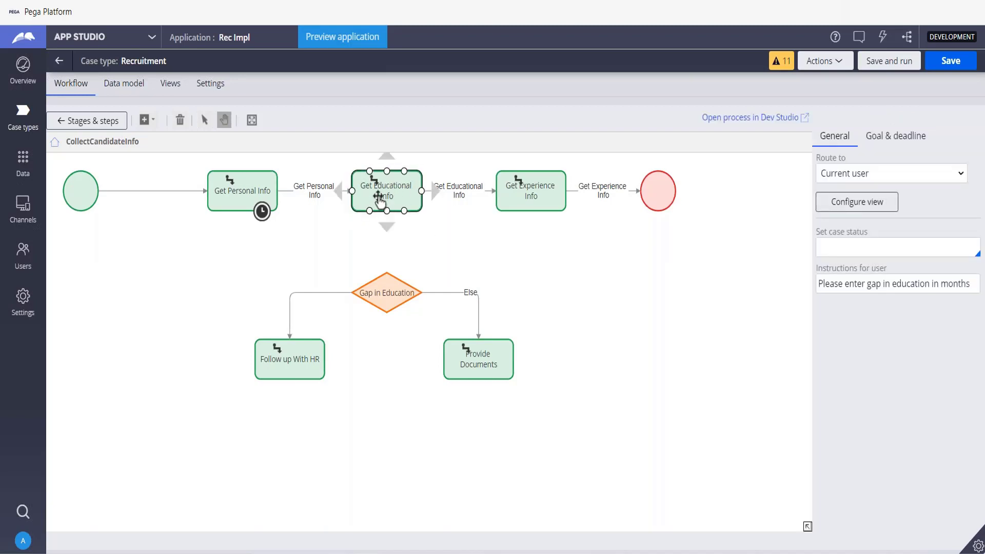
left_click(460, 194)
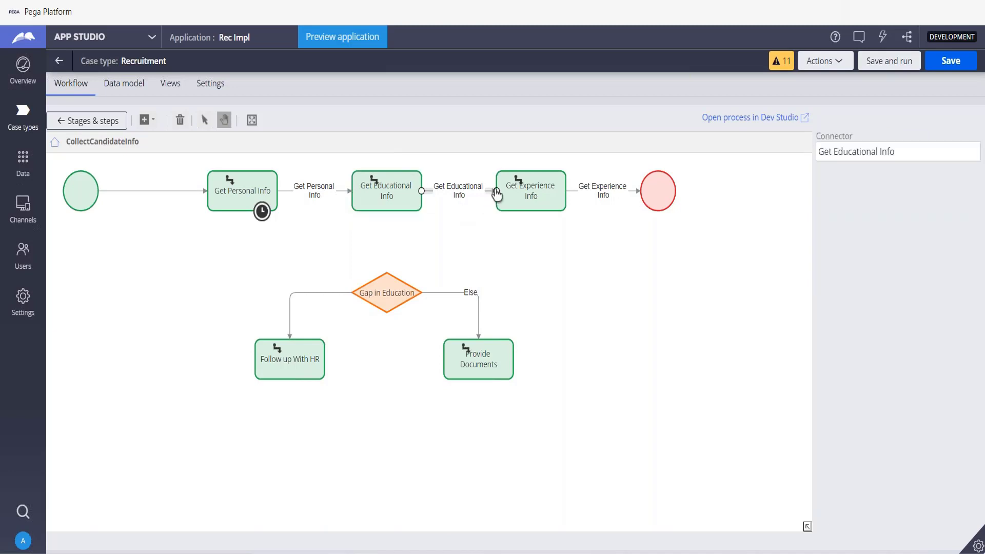
left_click_drag(496, 192, 450, 291)
Shift the Gap in Education decision sideways and align Follow up With HR and Provide Documents level with it on opposite sides.
left_click(394, 288)
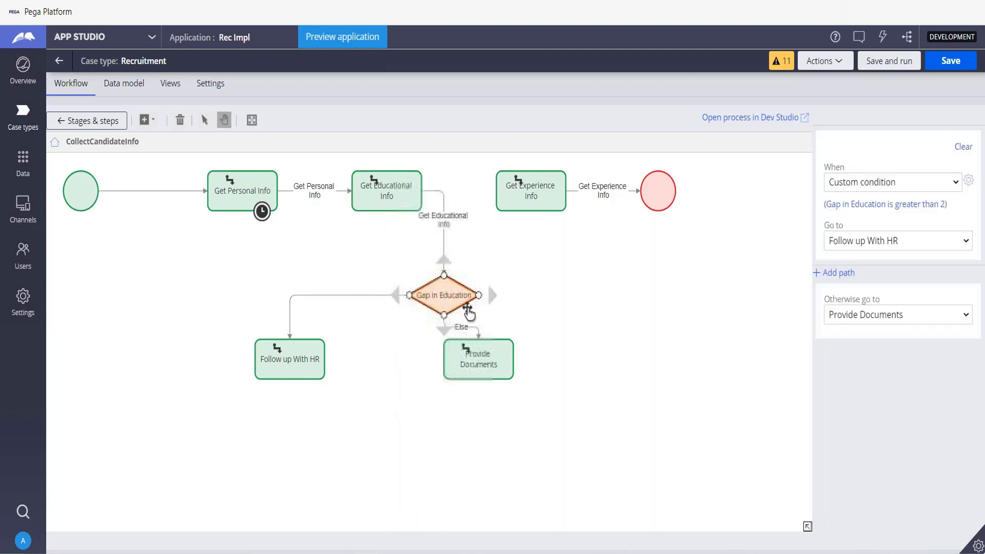
left_click(496, 366)
left_click_drag(496, 366, 610, 304)
left_click_drag(318, 364, 329, 295)
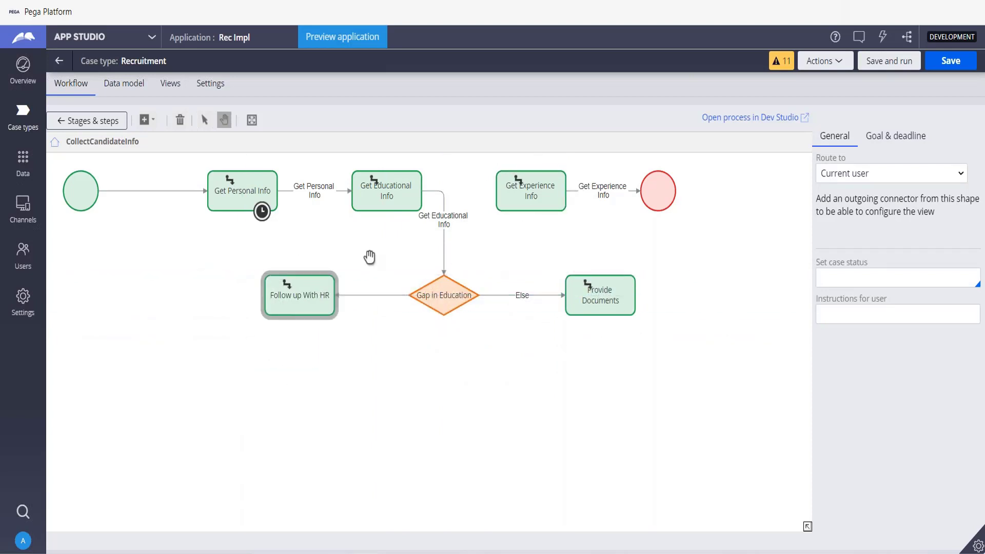
Move Get Experience Info below the Gap in Education decision and place the end shape beside it.
left_click(520, 187)
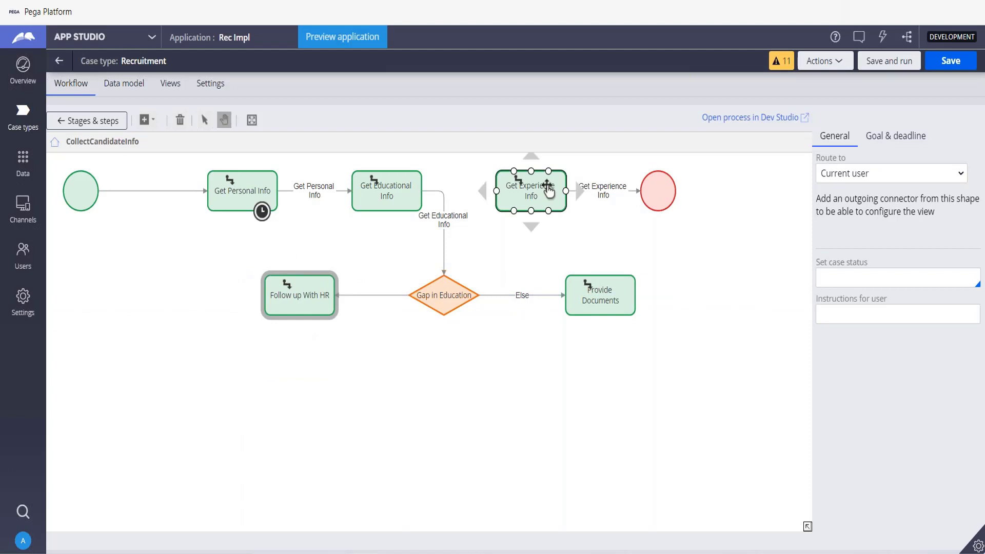
left_click_drag(546, 189, 458, 466)
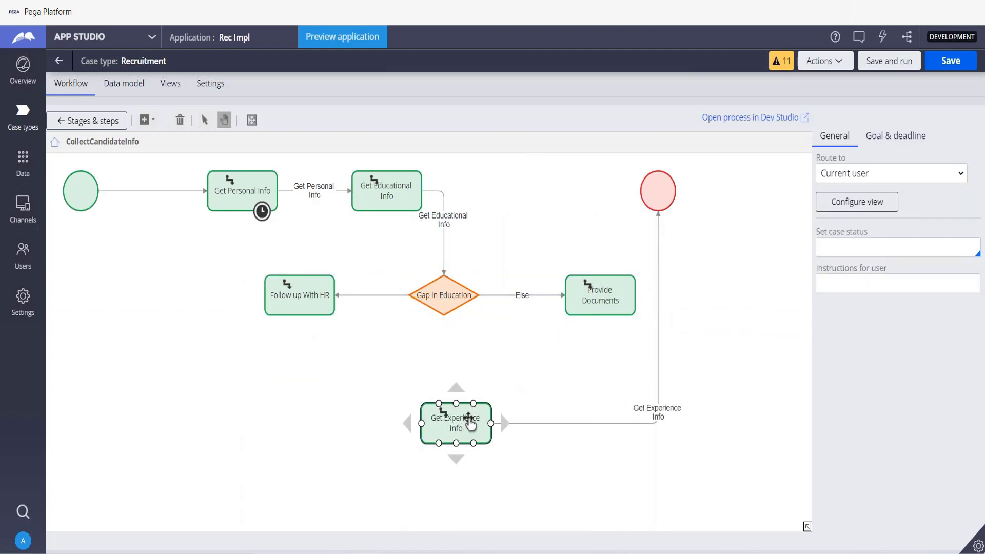
left_click_drag(656, 183, 607, 422)
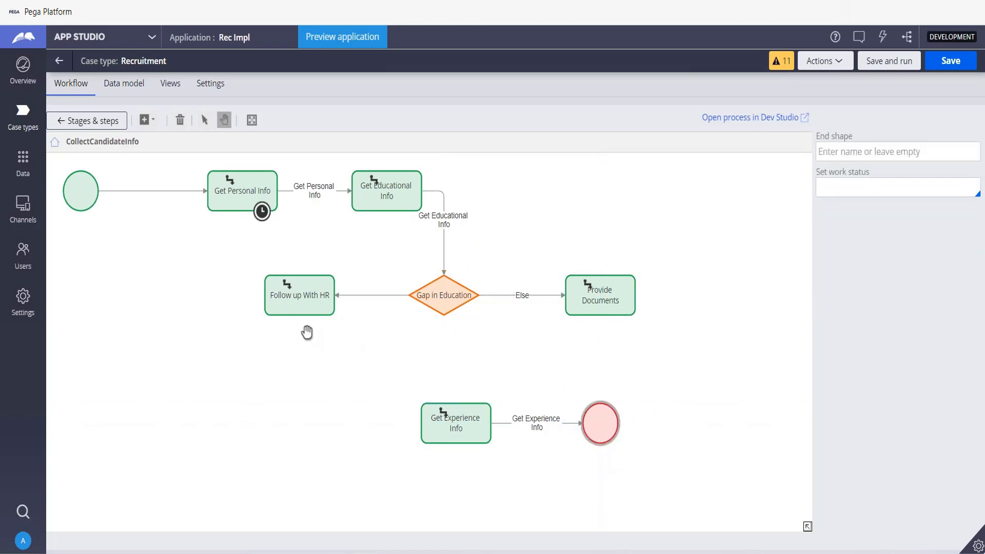
Connect both Follow up With HR and Provide Documents to the Get Experience Info assignment.
left_click(301, 312)
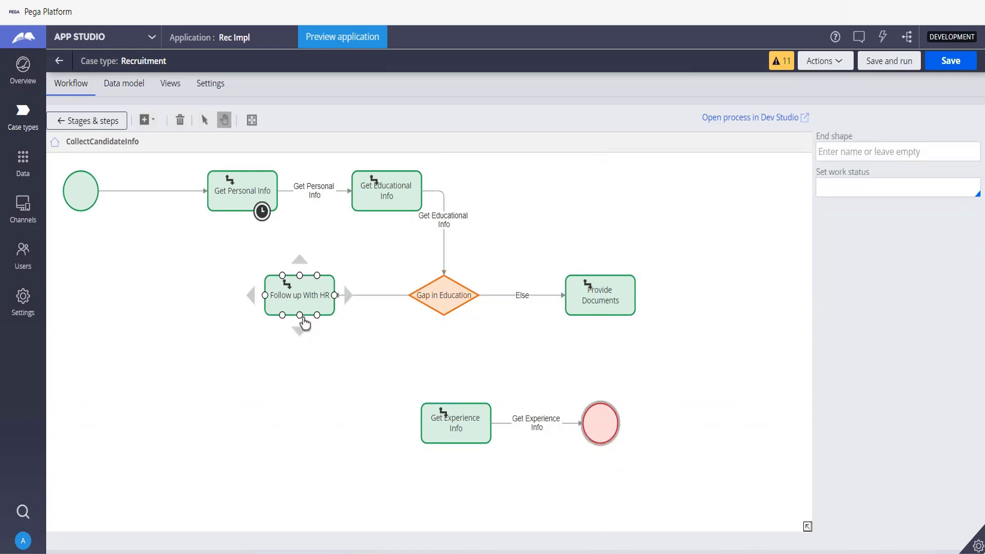
left_click_drag(300, 315, 456, 403)
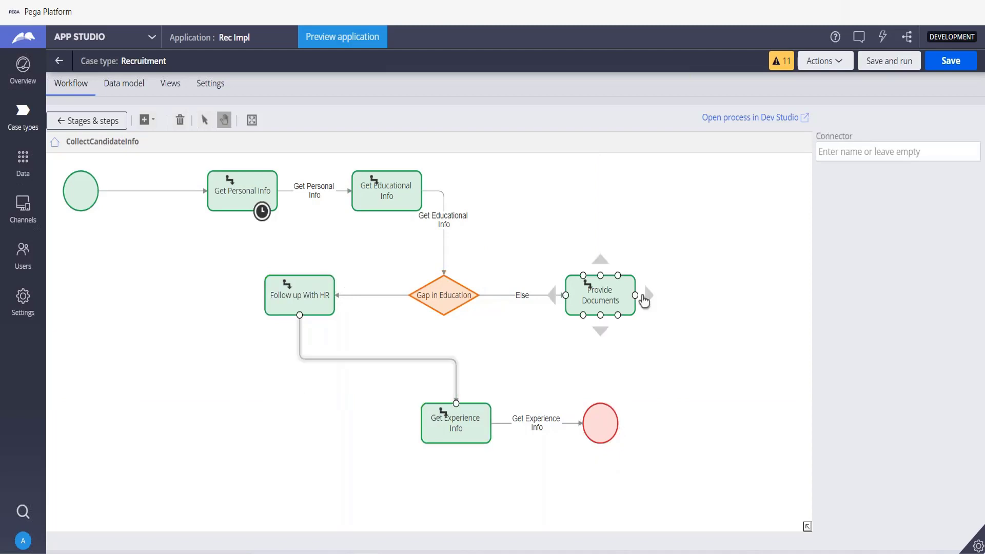
left_click_drag(599, 316, 487, 419)
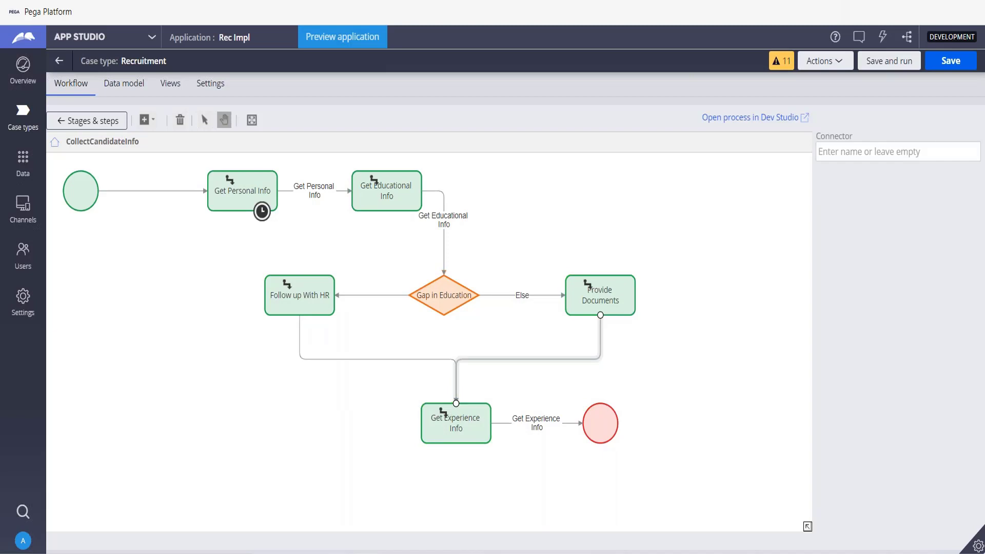
left_click(695, 359)
mouse_move(590, 431)
left_mouse_down()
mouse_move(461, 500)
mouse_move(581, 414)
mouse_move(573, 428)
mouse_move(590, 426)
left_mouse_up()
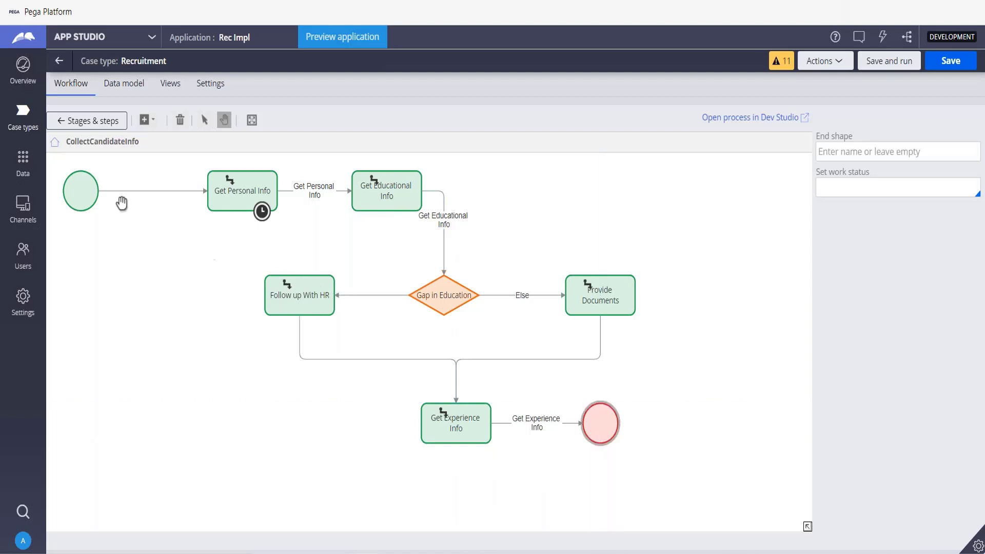
double_click(604, 426)
left_click(658, 415)
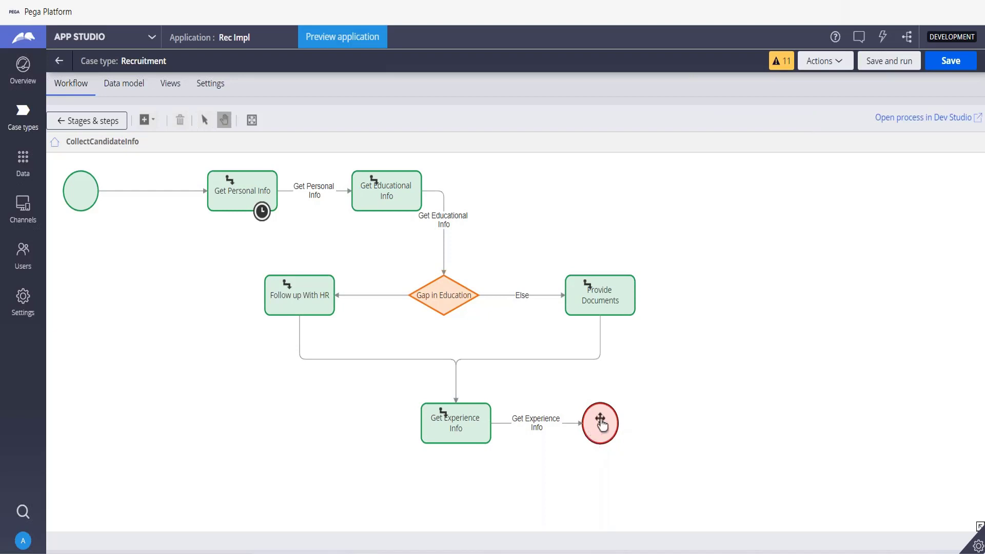
mouse_move(601, 425)
left_mouse_down()
mouse_move(731, 426)
mouse_move(550, 425)
mouse_move(672, 427)
mouse_move(598, 424)
mouse_move(598, 440)
mouse_move(618, 422)
mouse_move(604, 418)
left_mouse_up()
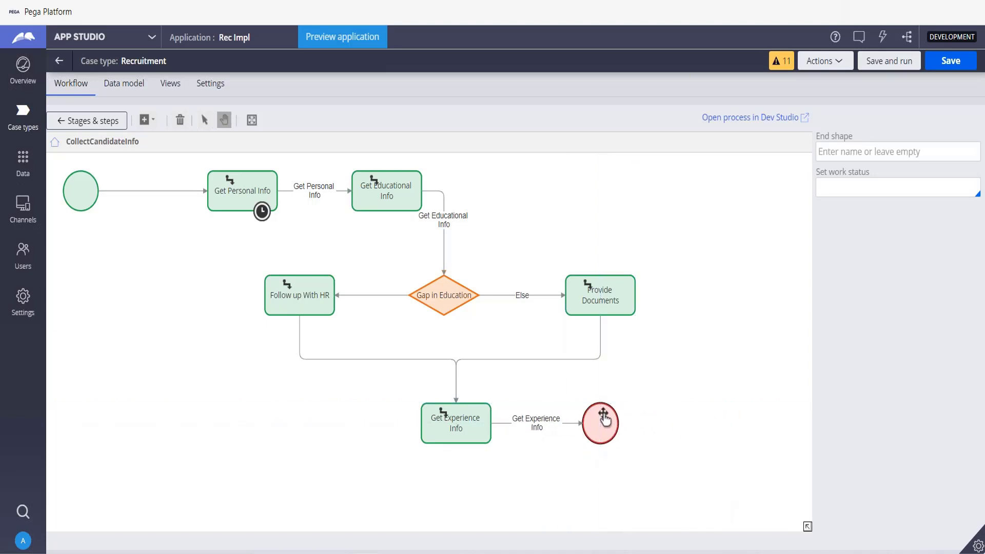
left_click(708, 336)
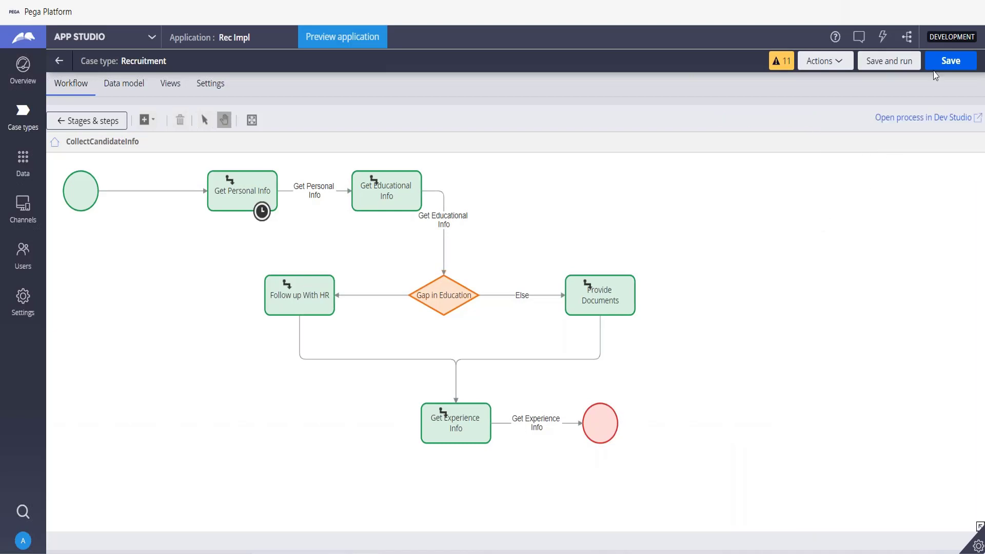
Save the Recruitment case type and return to its stages and steps overview.
left_click(952, 62)
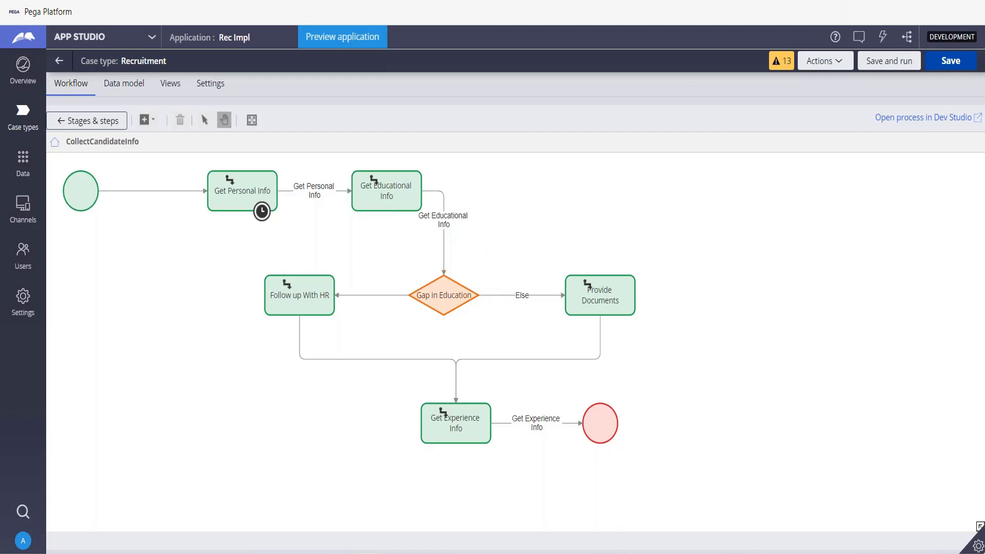
left_click(108, 122)
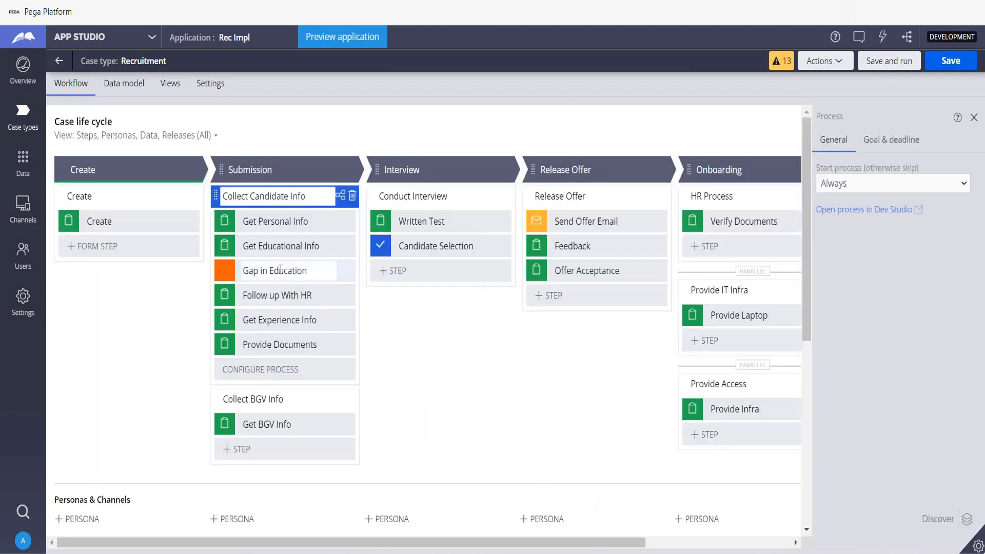
Review the Follow up With HR and Provide Documents steps in the life cycle and check the Collect Candidate Info process flow.
left_click(277, 296)
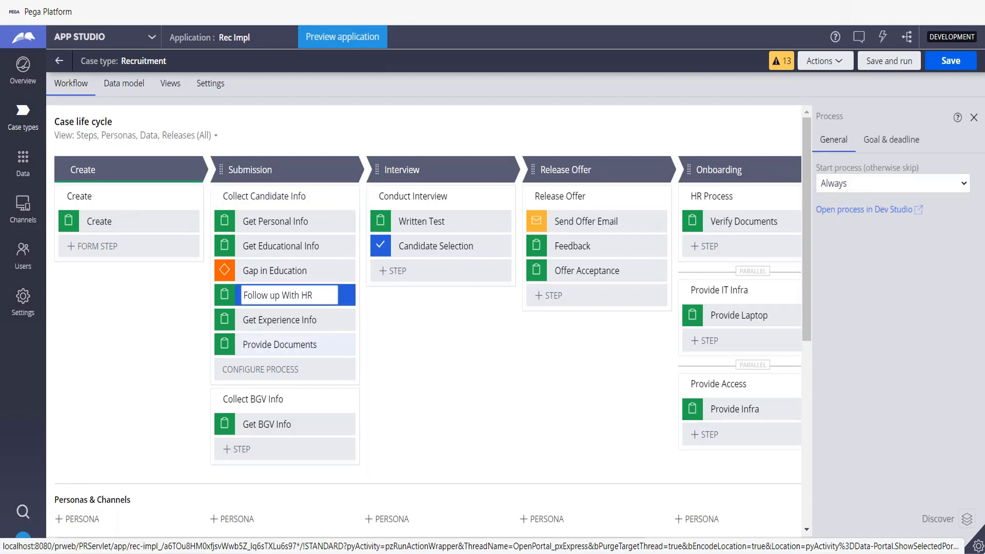
left_click(280, 345)
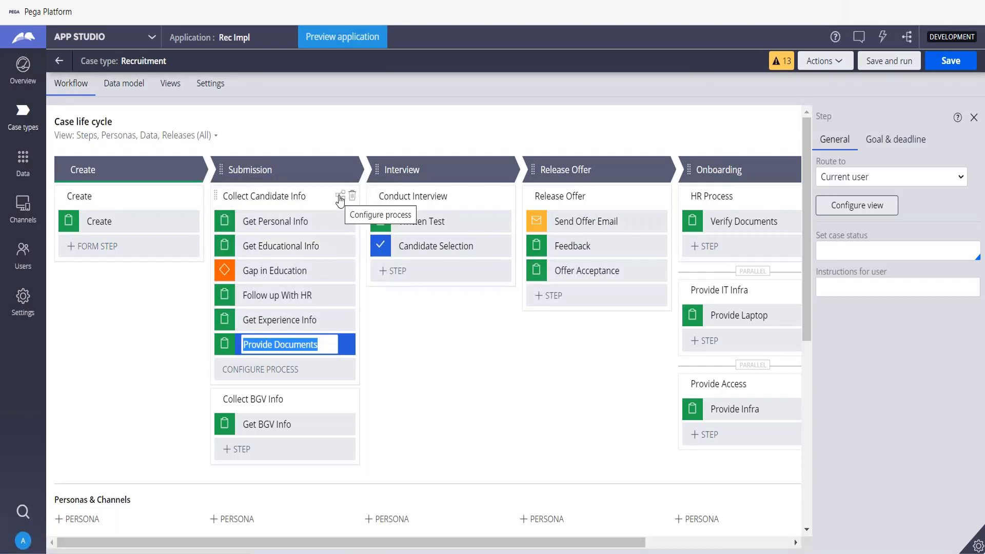
left_click(340, 199)
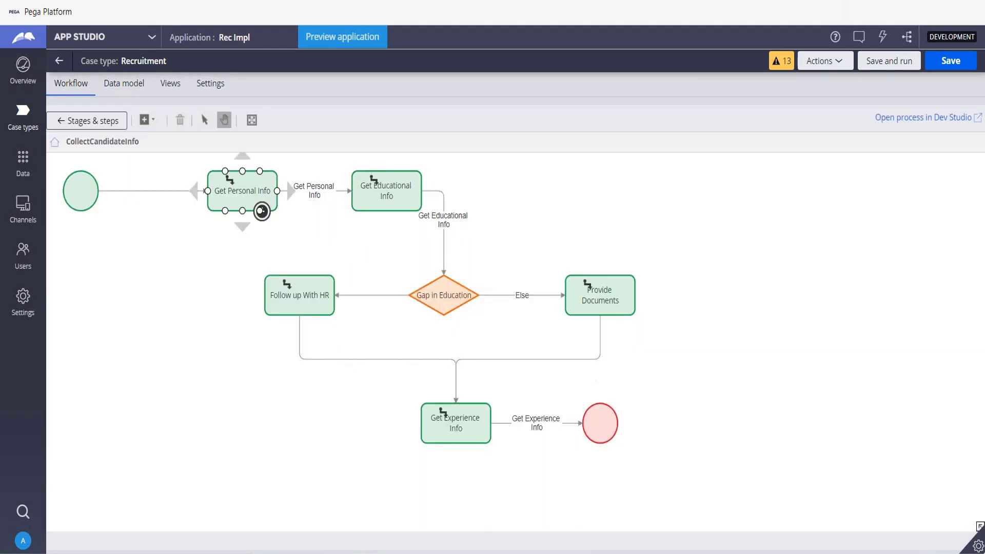
left_click(93, 126)
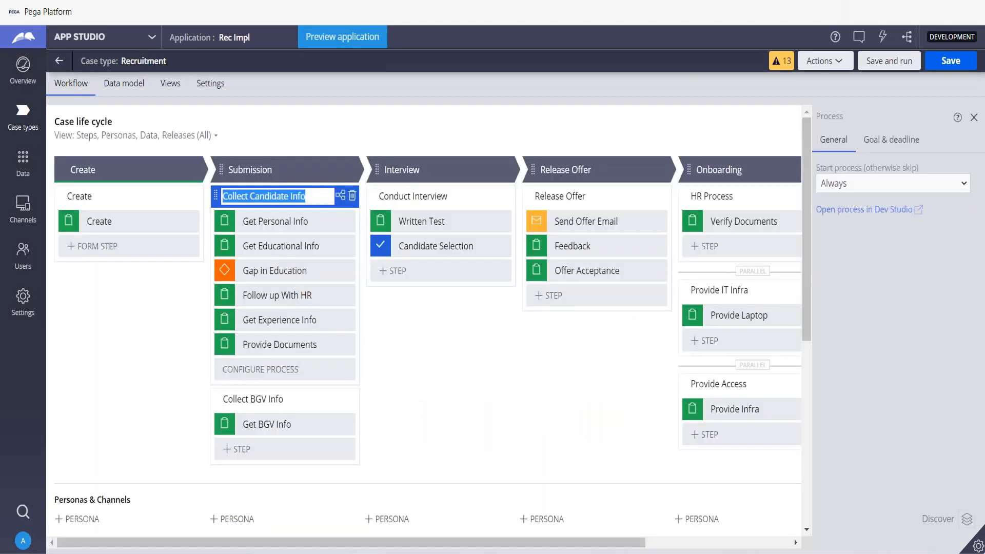
Save and run the Recruitment case, advancing it through Create and the blank Get Personal Info form to Get Educational Info.
left_click(900, 67)
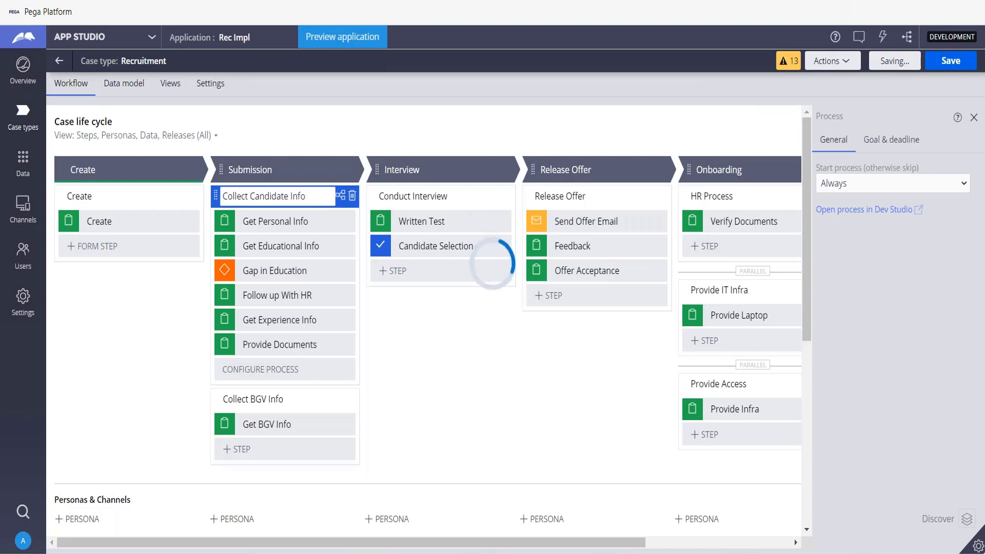
left_click_drag(328, 197, 94, 212)
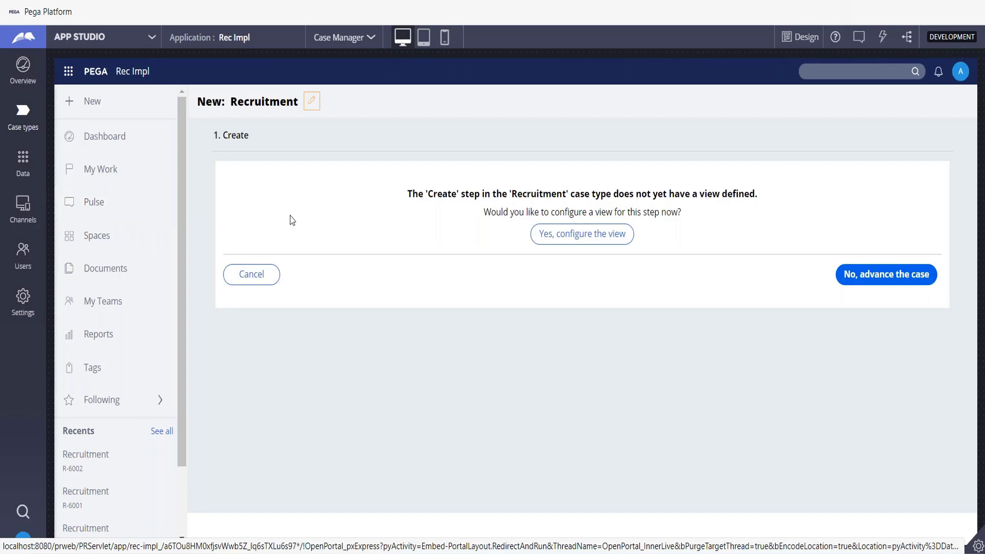
left_click_drag(576, 195, 775, 182)
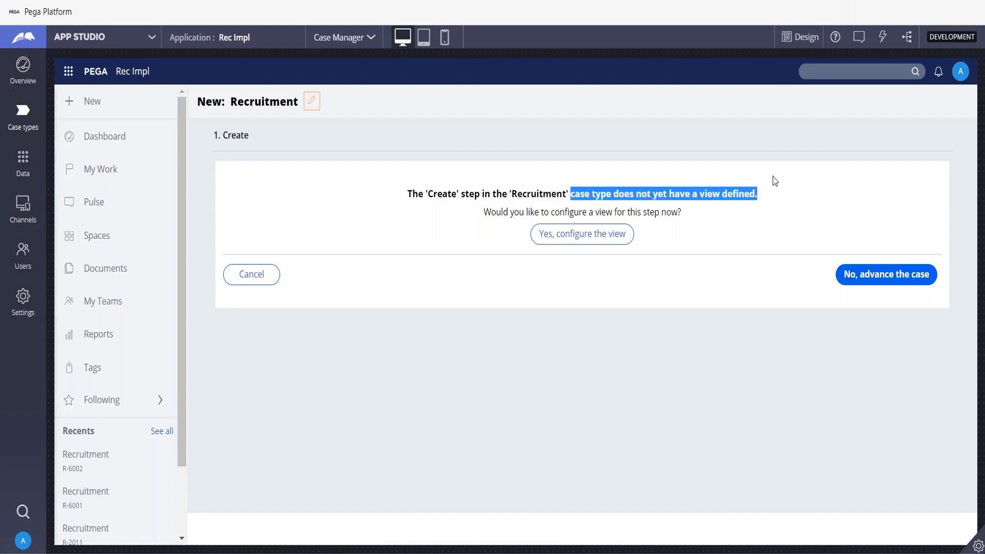
left_click(878, 283)
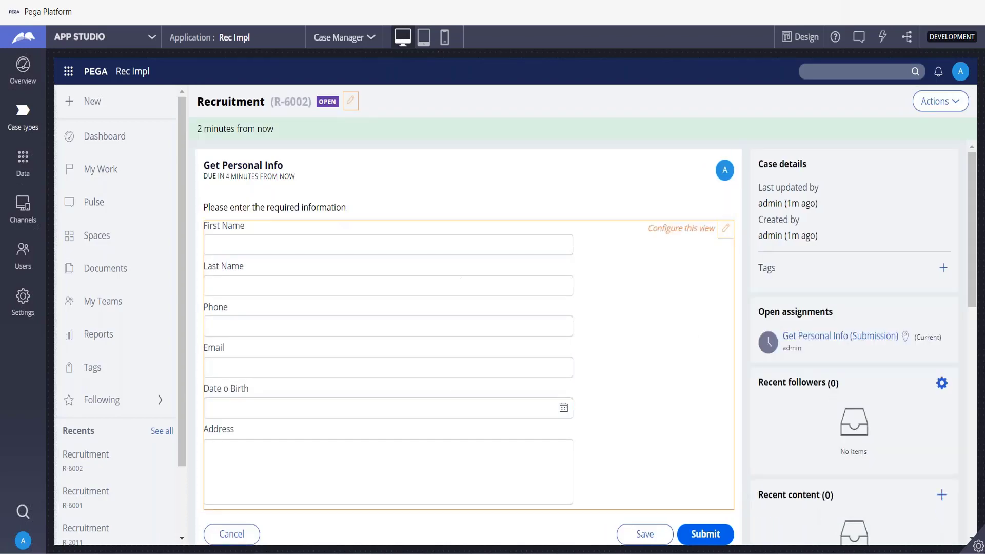
scroll(638, 400, "down", 2)
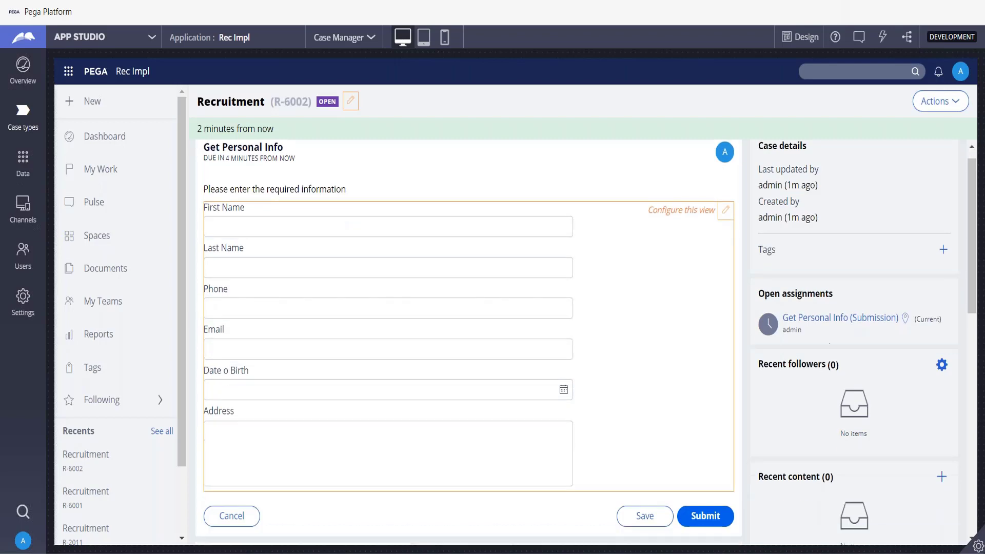
left_click(713, 438)
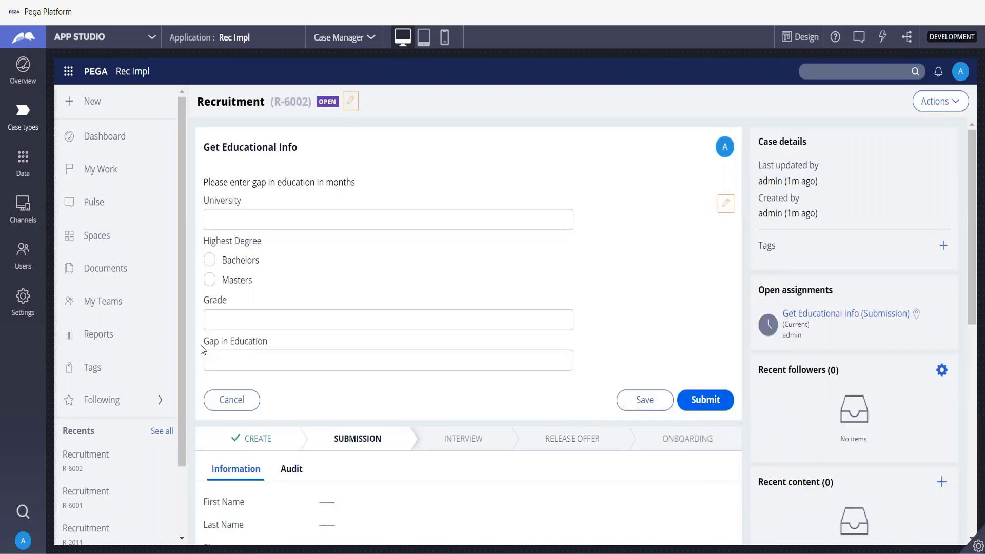
Submit the Get Educational Info form with Gap in Education set to 6 and check which assignment the case is routed to.
left_click(292, 355)
type("6")
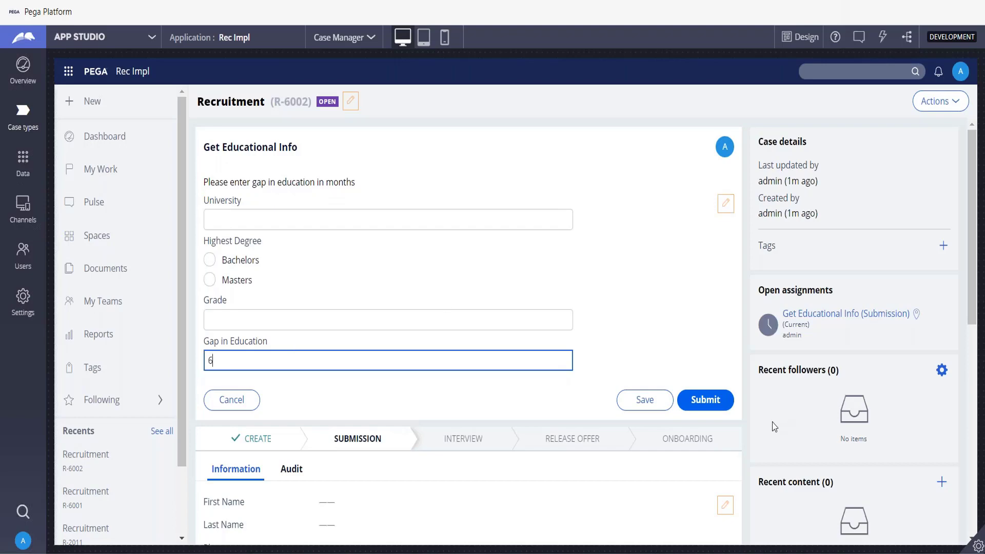
left_click(705, 400)
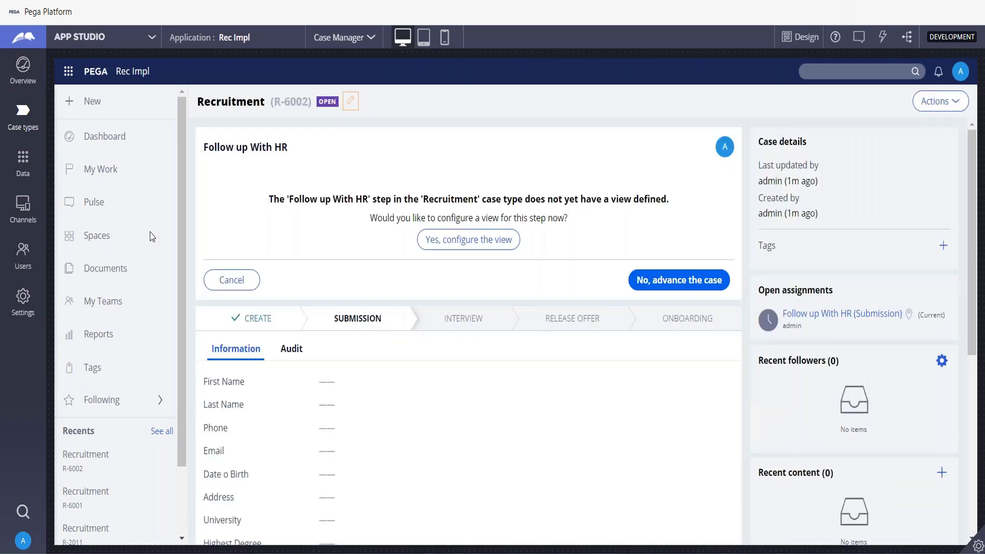
left_click_drag(207, 149, 356, 151)
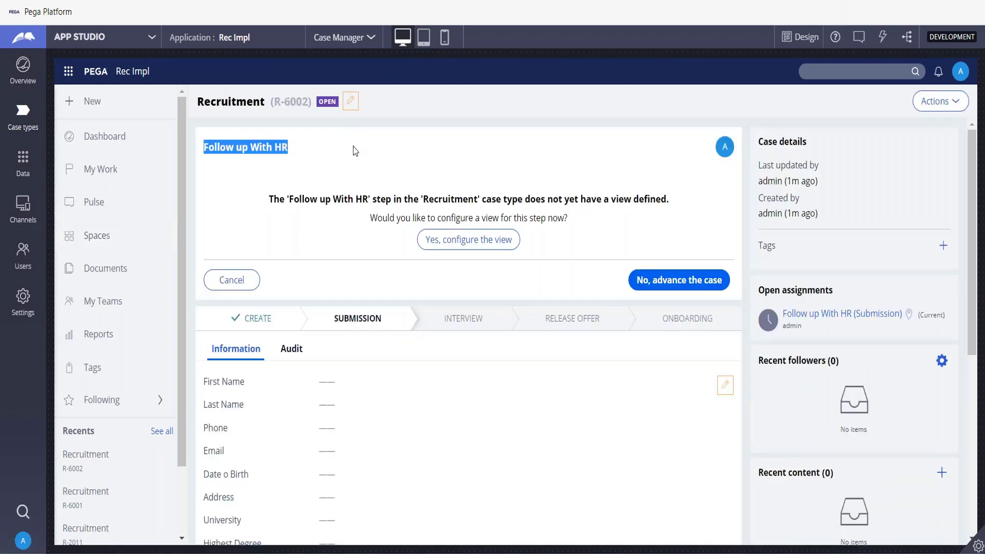
Advance the Recruitment case through Follow up With HR, the blank Get Experience Info form and Get BGV Info to the Written Test.
left_click(695, 281)
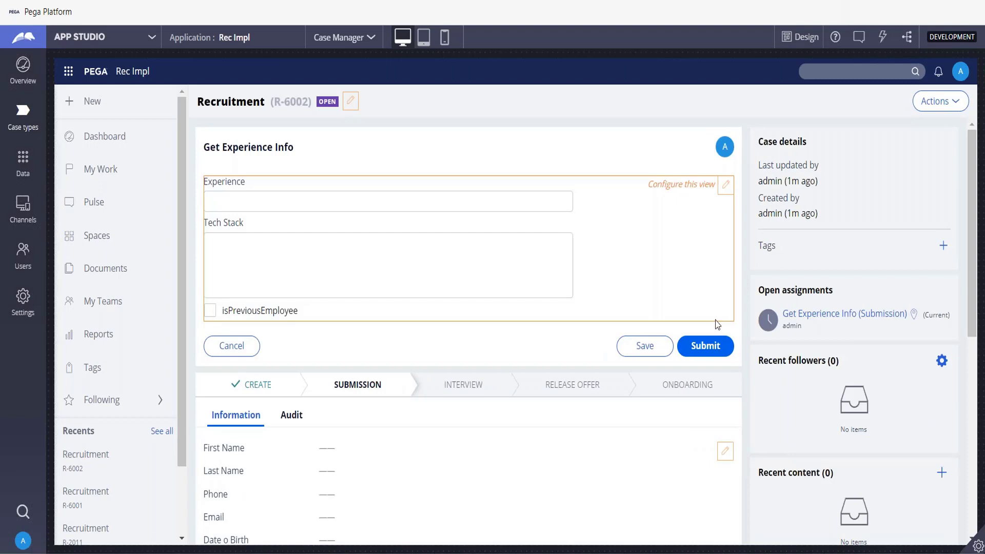
left_click(710, 345)
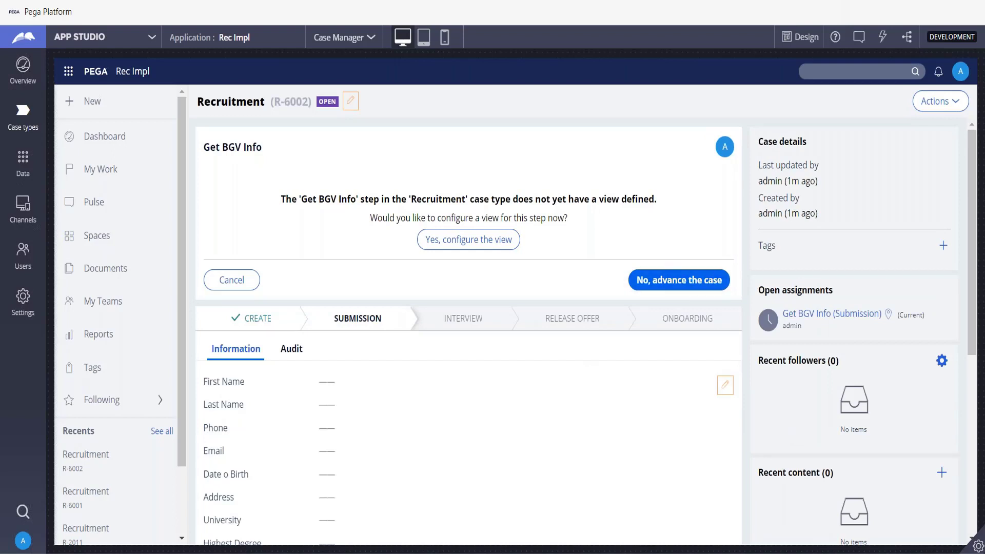
left_click(707, 279)
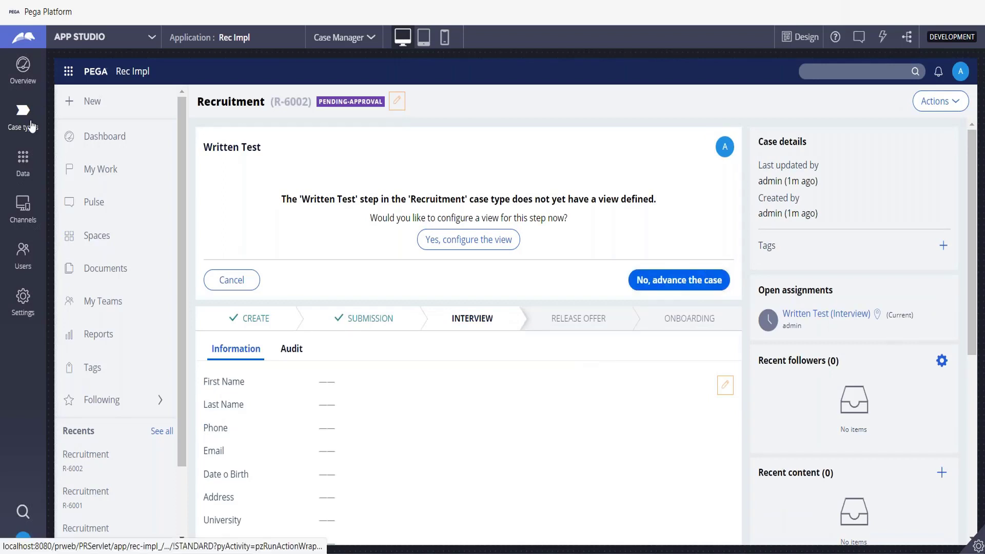
Create another Recruitment case and advance it through Create and the blank Get Personal Info form to Get Educational Info.
left_click(93, 100)
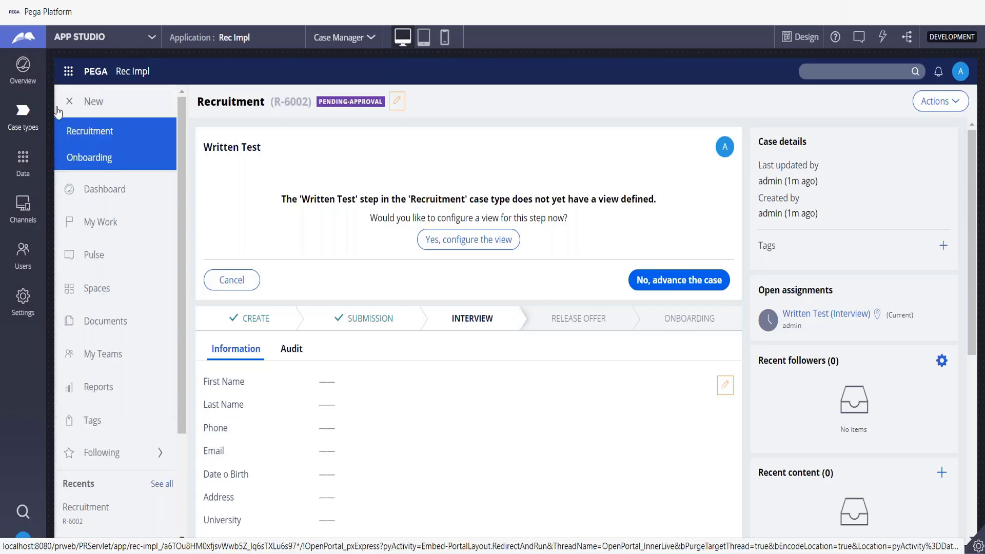
left_click(104, 132)
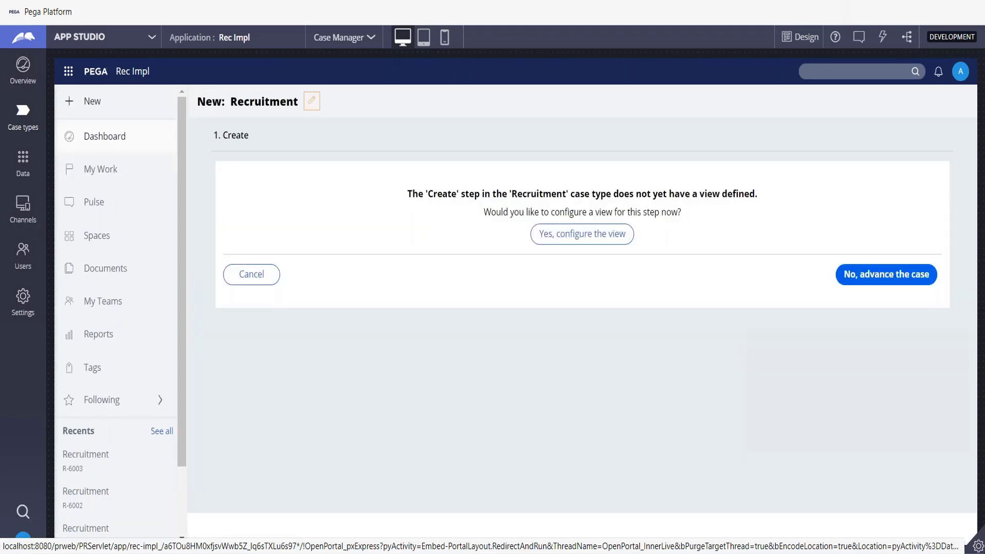
left_click(875, 277)
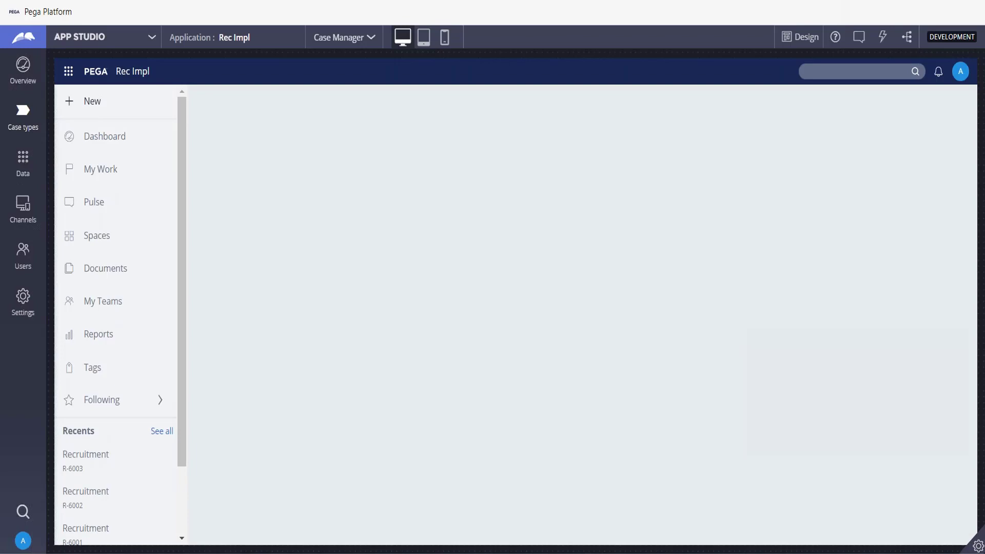
scroll(731, 492, "down", 2)
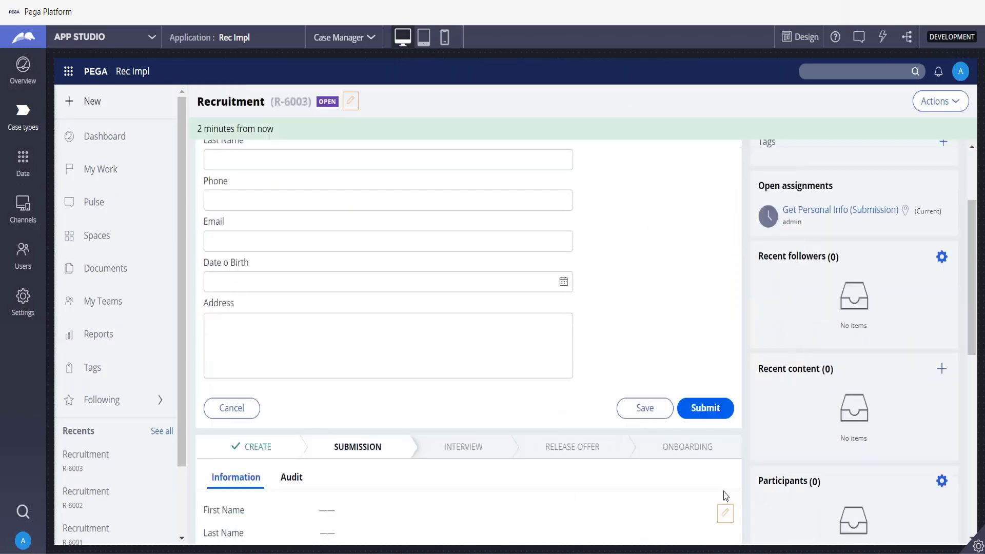
left_click(721, 406)
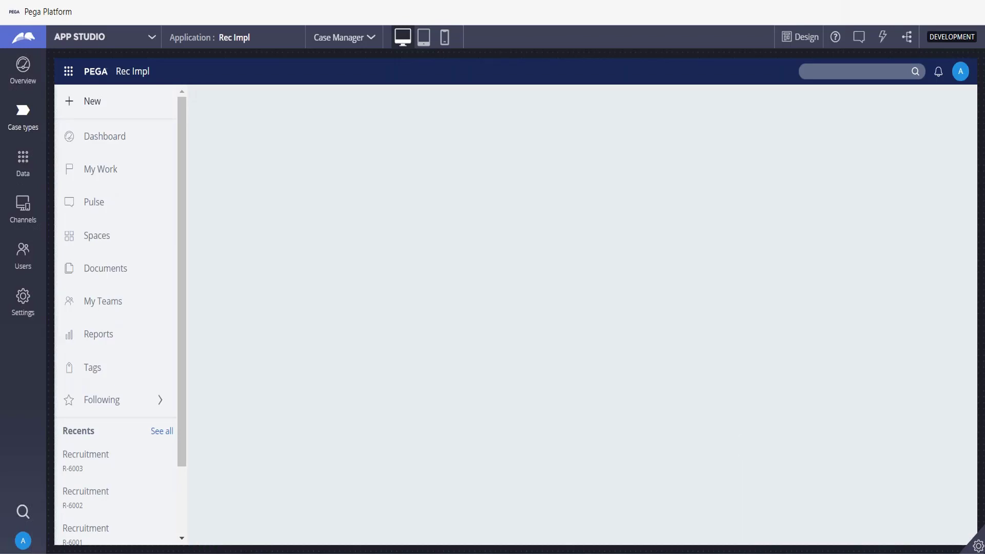
Submit the Get Educational Info form with Gap in Education set to 1, check the resulting assignment, and advance the case past it.
left_click(369, 360)
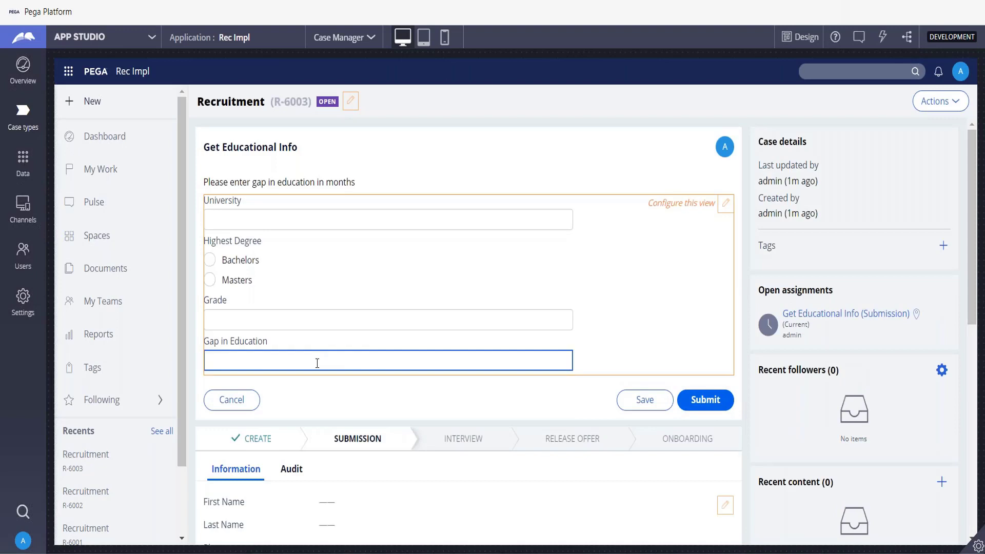
type("1")
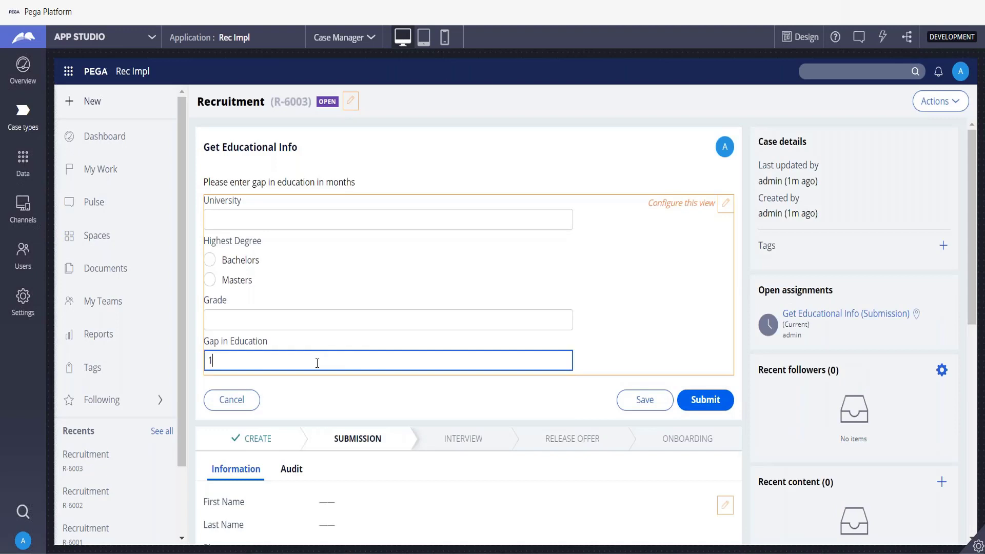
left_click(716, 396)
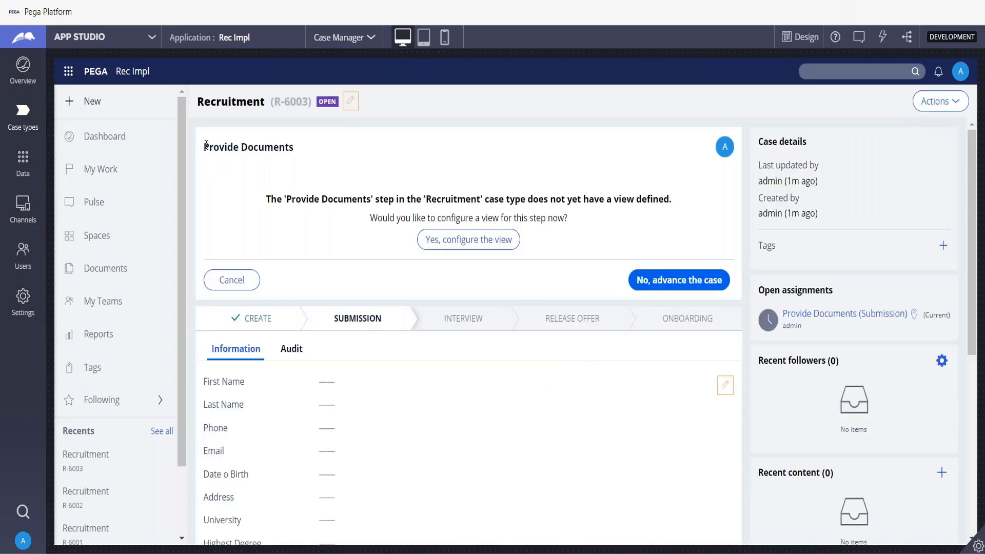
left_click_drag(203, 147, 362, 136)
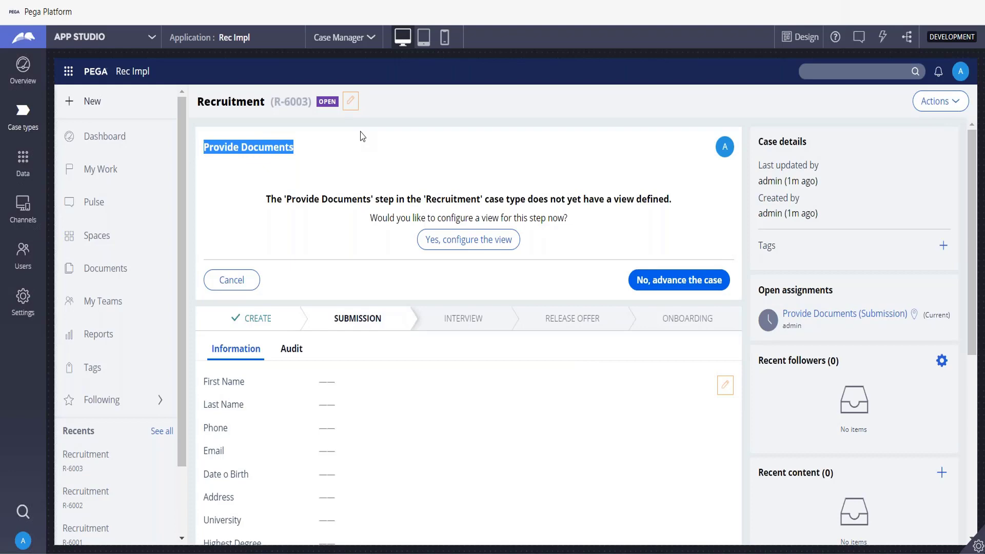
left_click(667, 279)
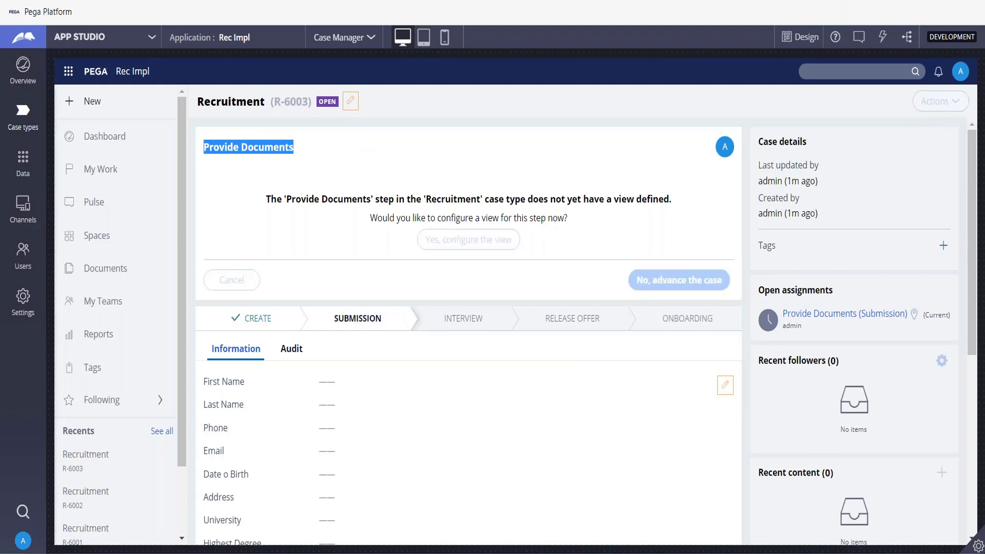